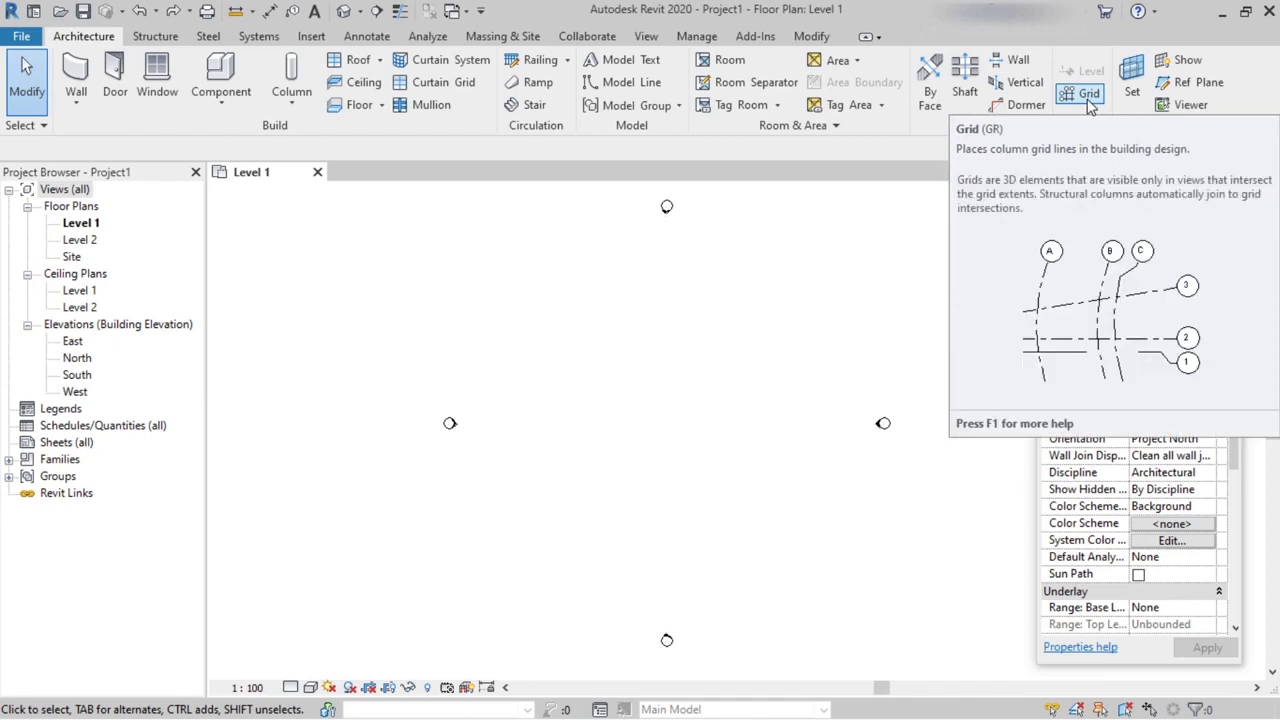
- Draw a straight horizontal grid line between the north elevation marker and the plan's centre, extending past the west and east markers
left_click(1088, 100)
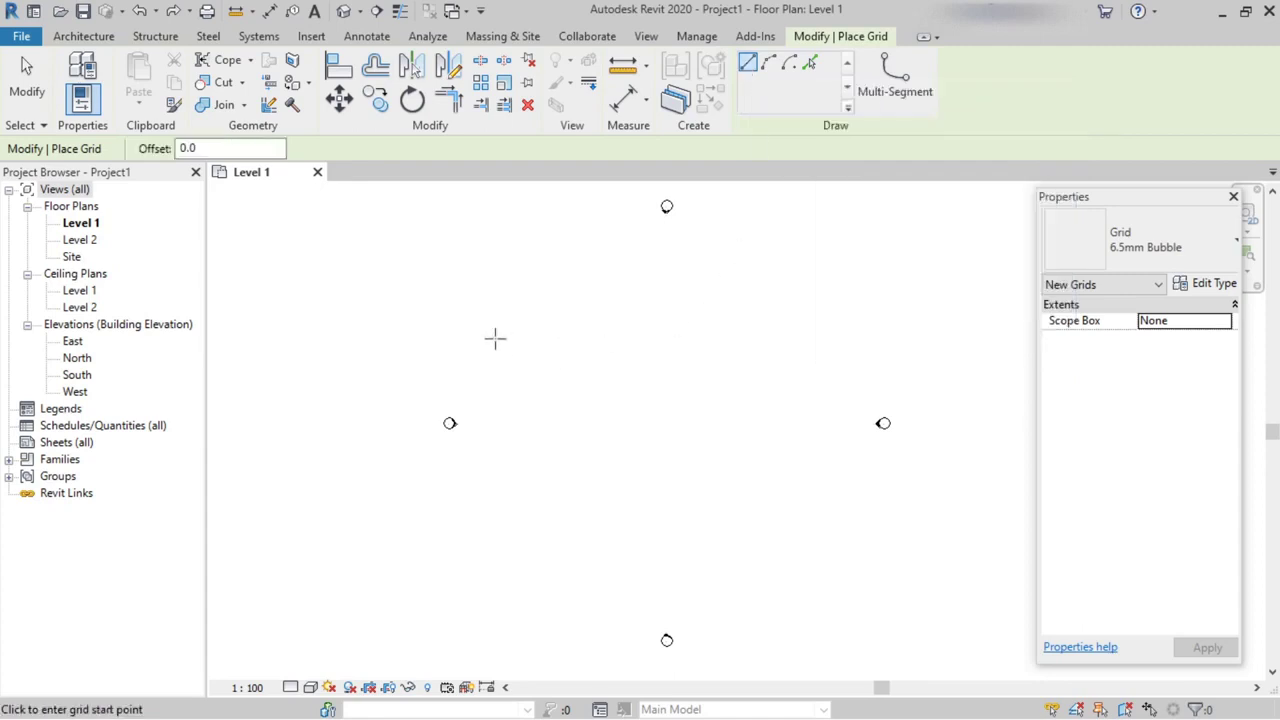
left_click(400, 294)
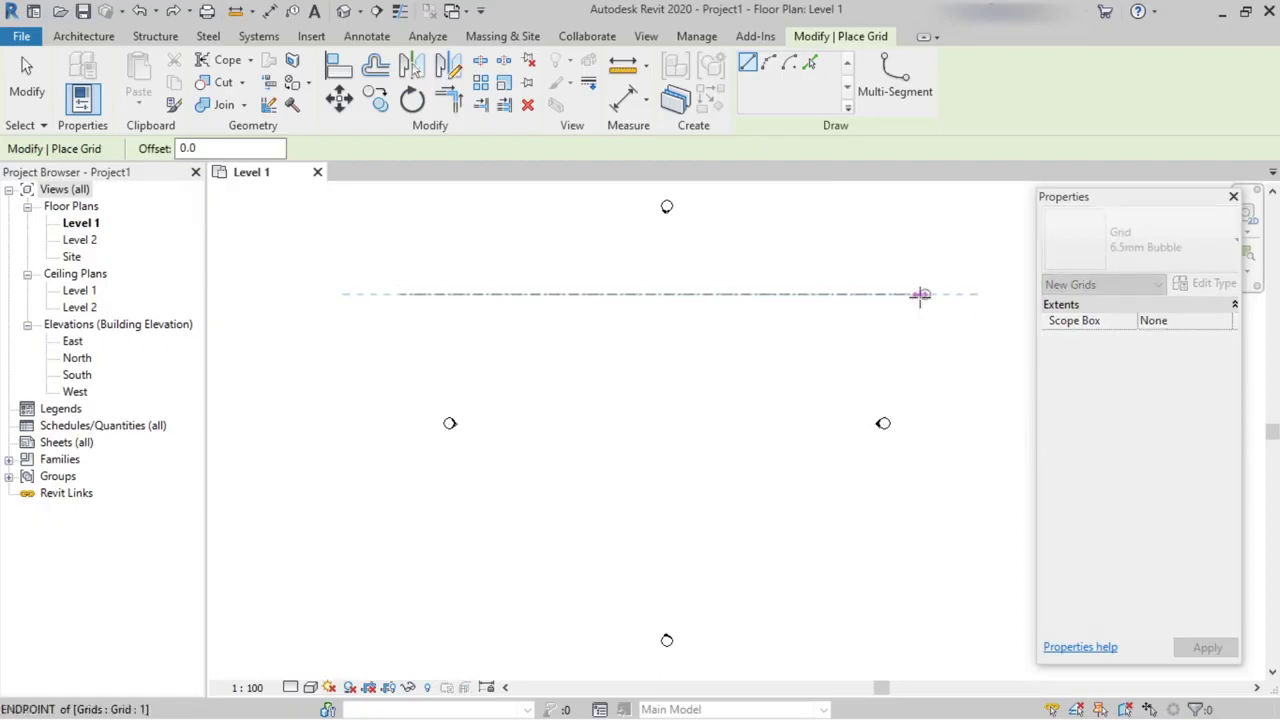
left_click(920, 294)
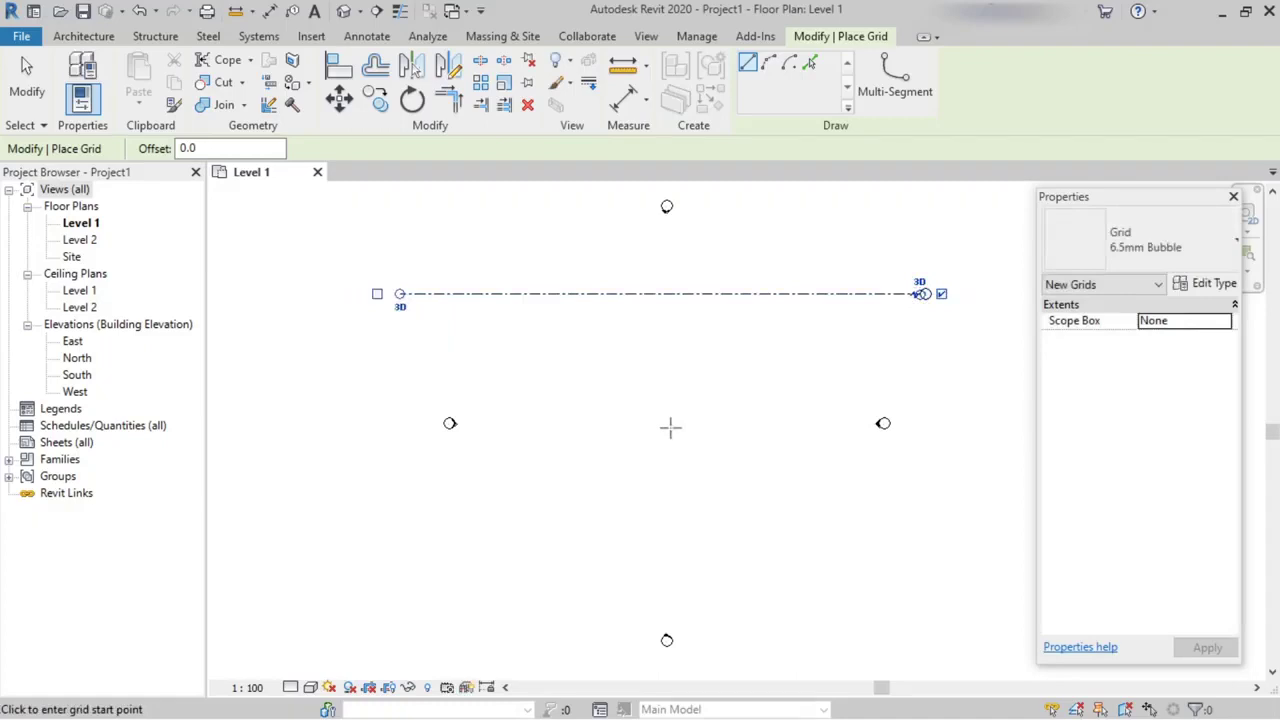
- Add a start-end-radius arc grid running down from the horizontal grid's right part, bulging east with a radius of about 41122
left_click(768, 64)
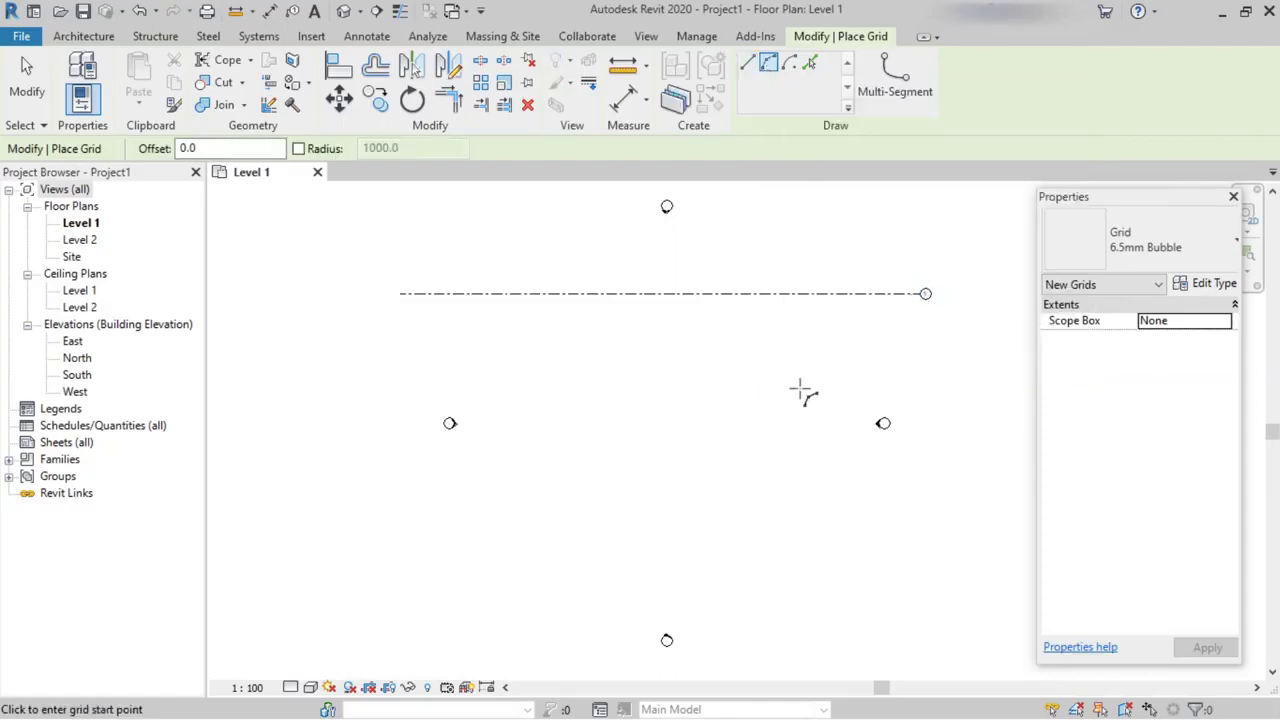
left_click(854, 293)
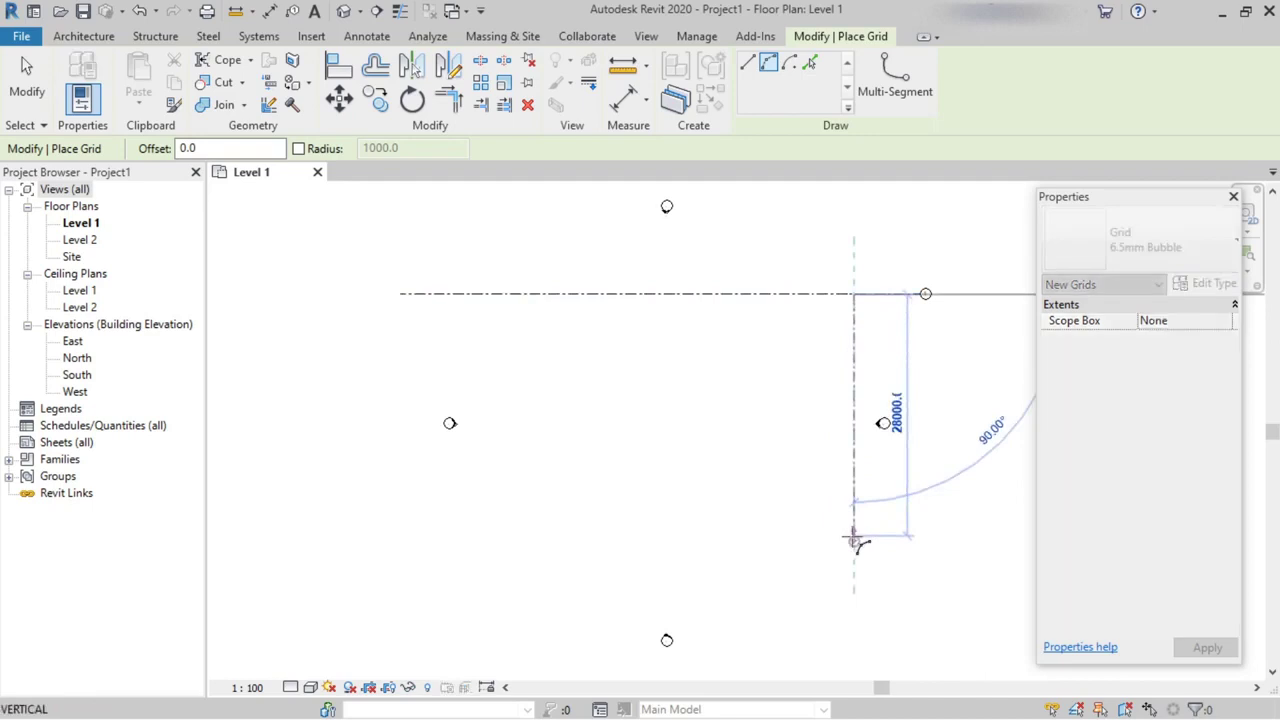
left_click(853, 540)
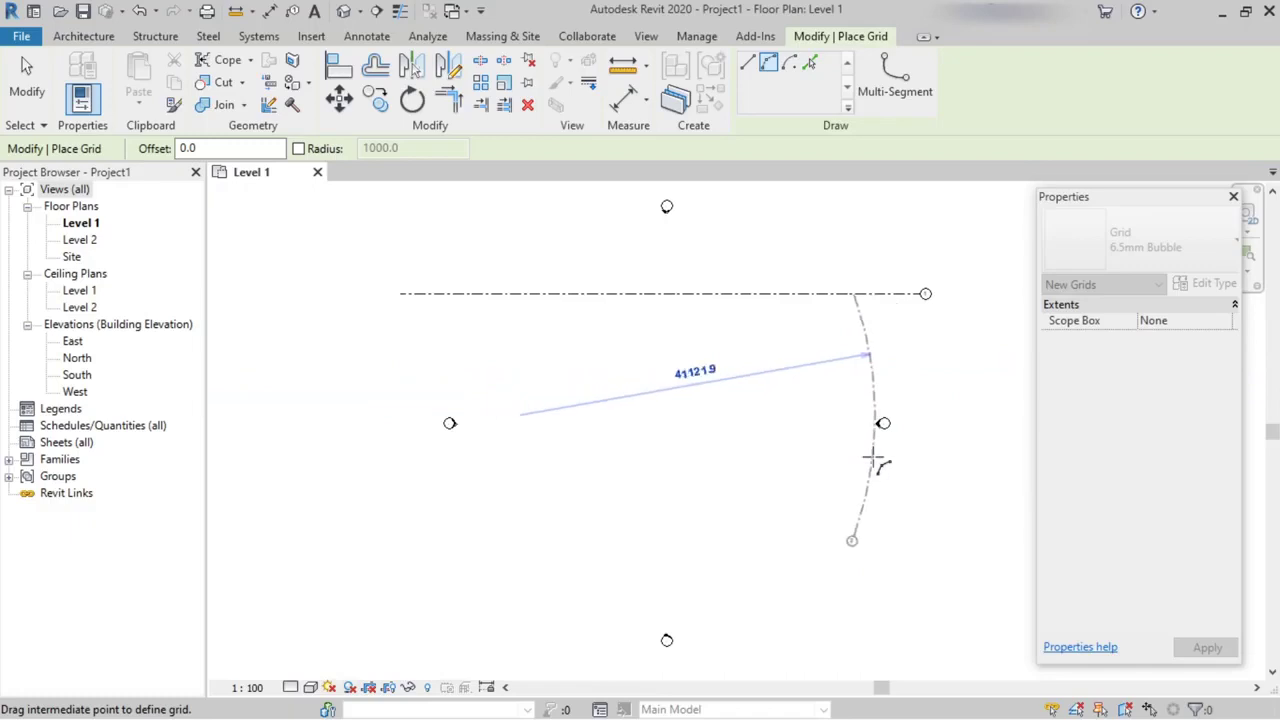
left_click(872, 488)
scroll(903, 508, "up", 2)
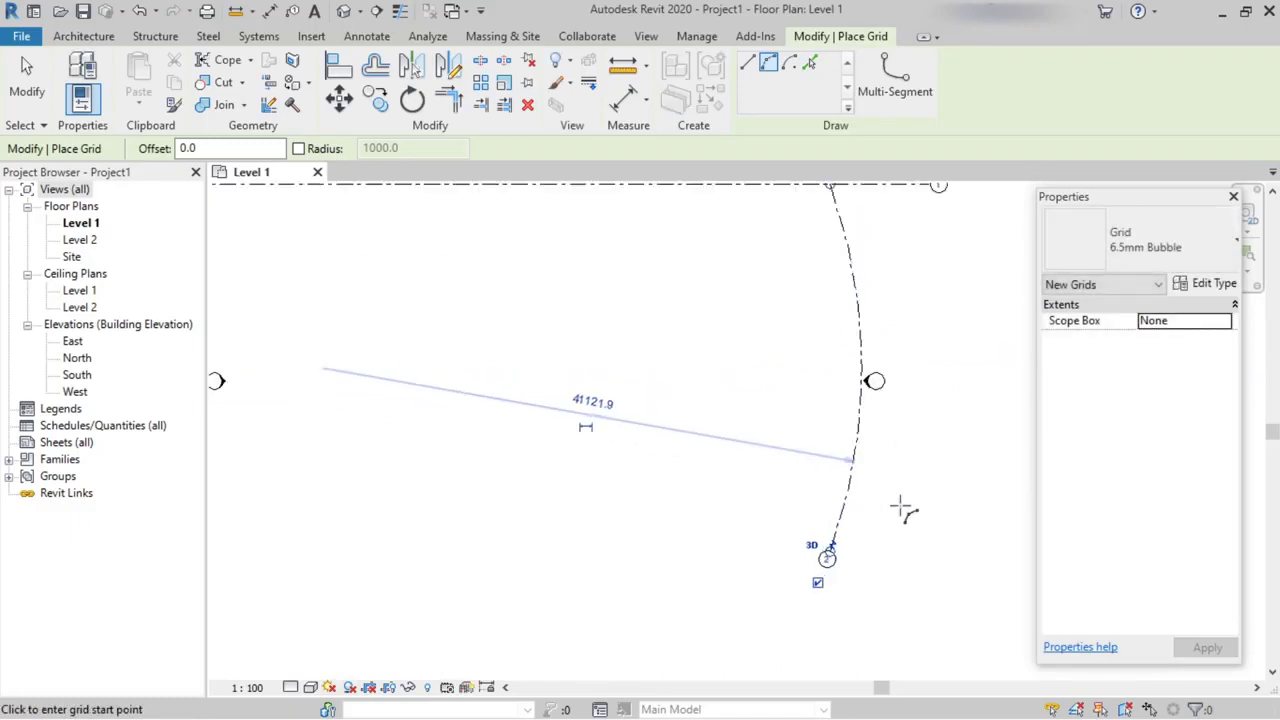
scroll(903, 508, "down", 1)
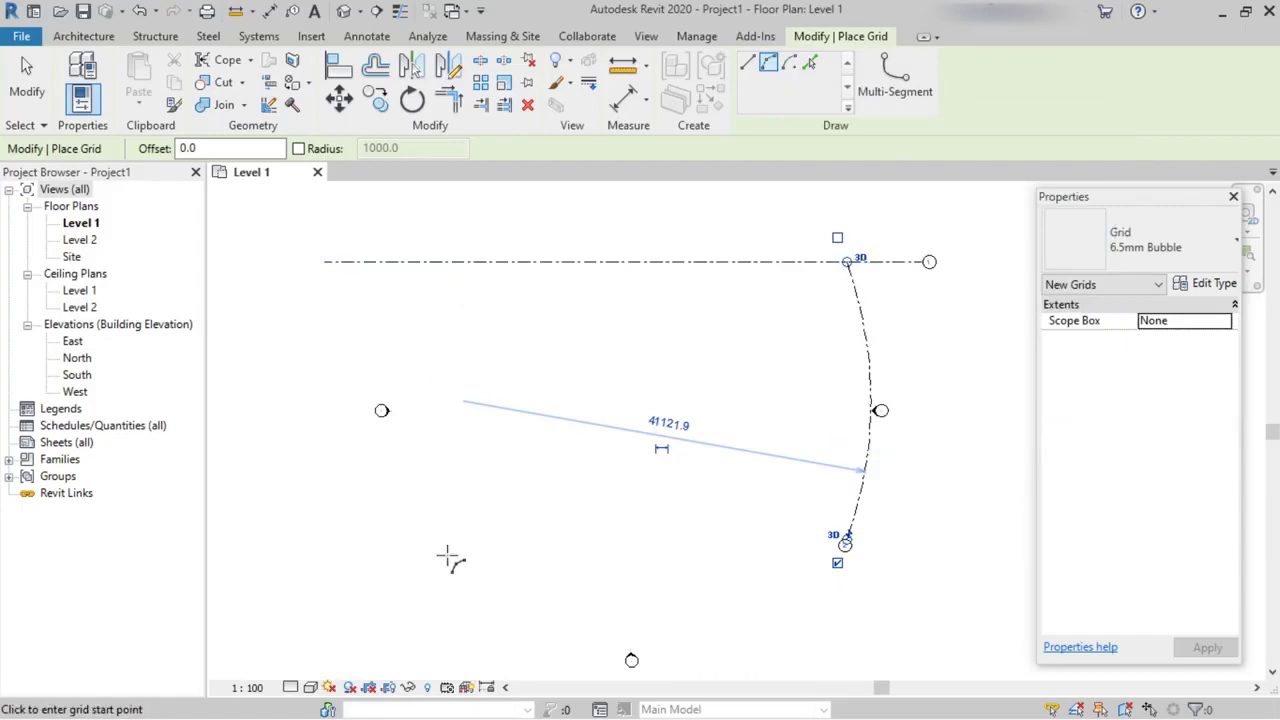
- Add a center-ends arc grid from the horizontal grid's left part, curving around the west elevation marker with a radius of about 12502
left_click(791, 64)
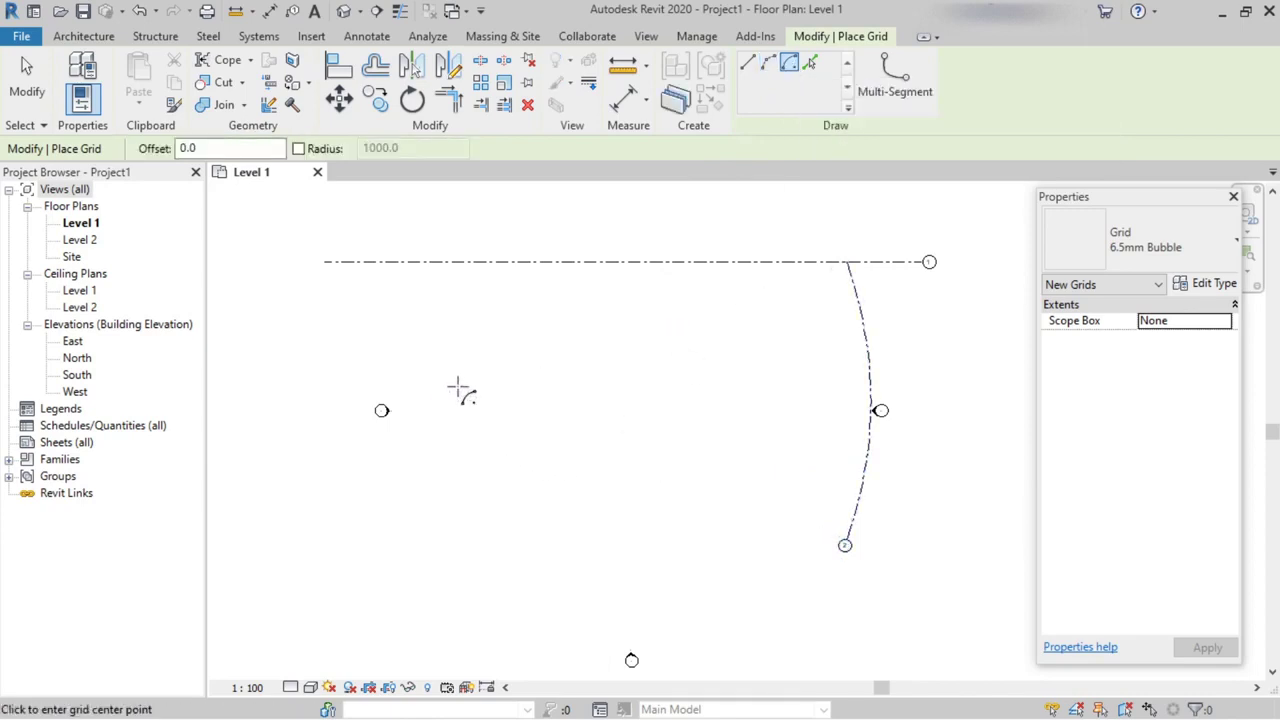
left_click(457, 387)
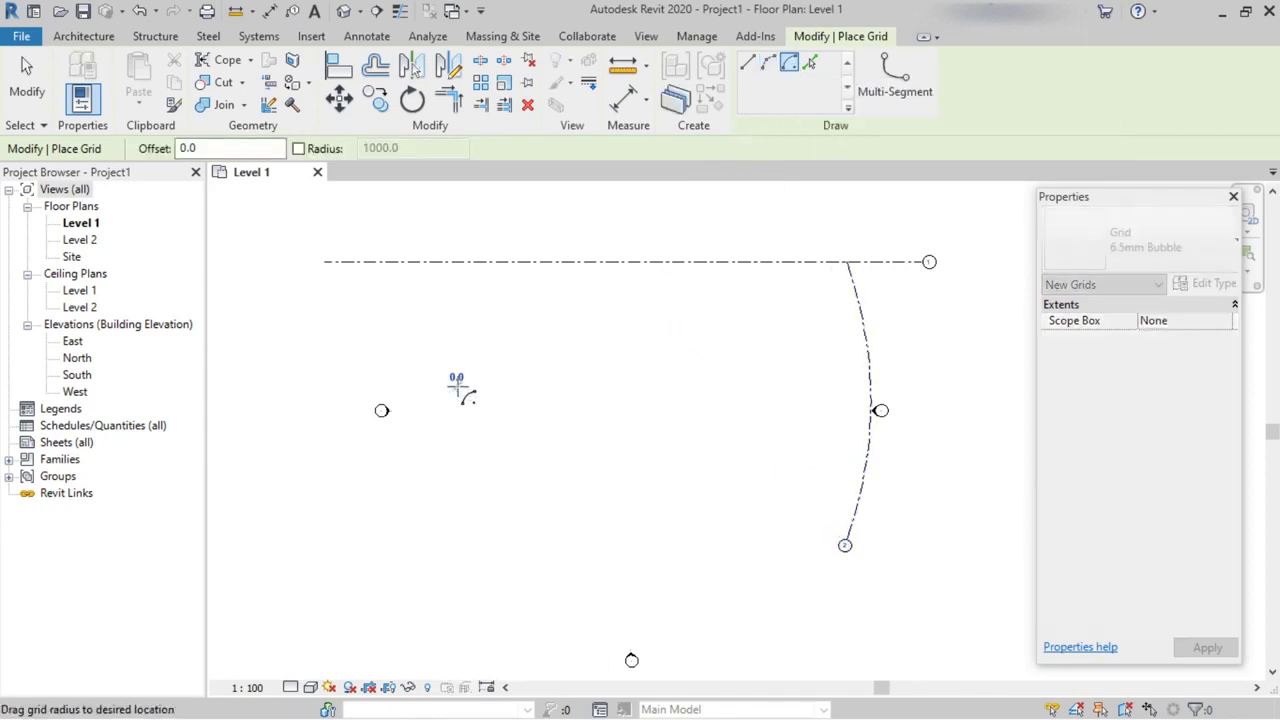
left_click(458, 262)
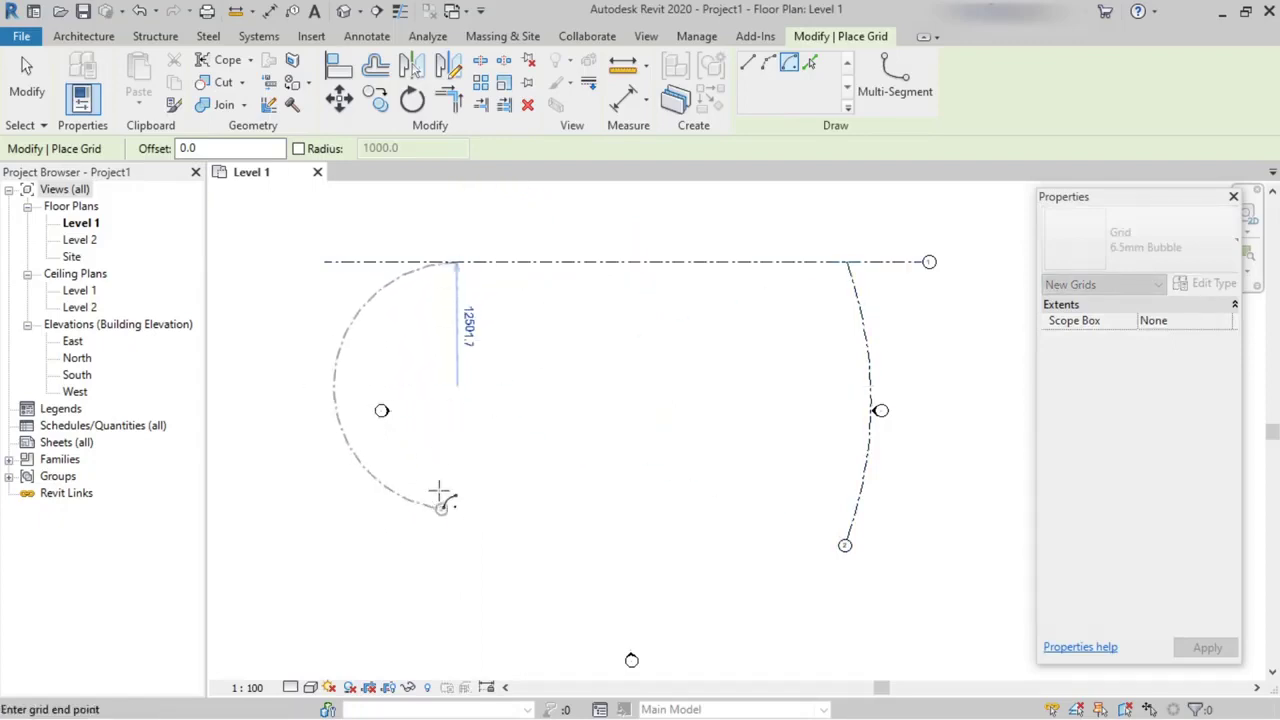
left_click(368, 476)
scroll(385, 405, "up", 2)
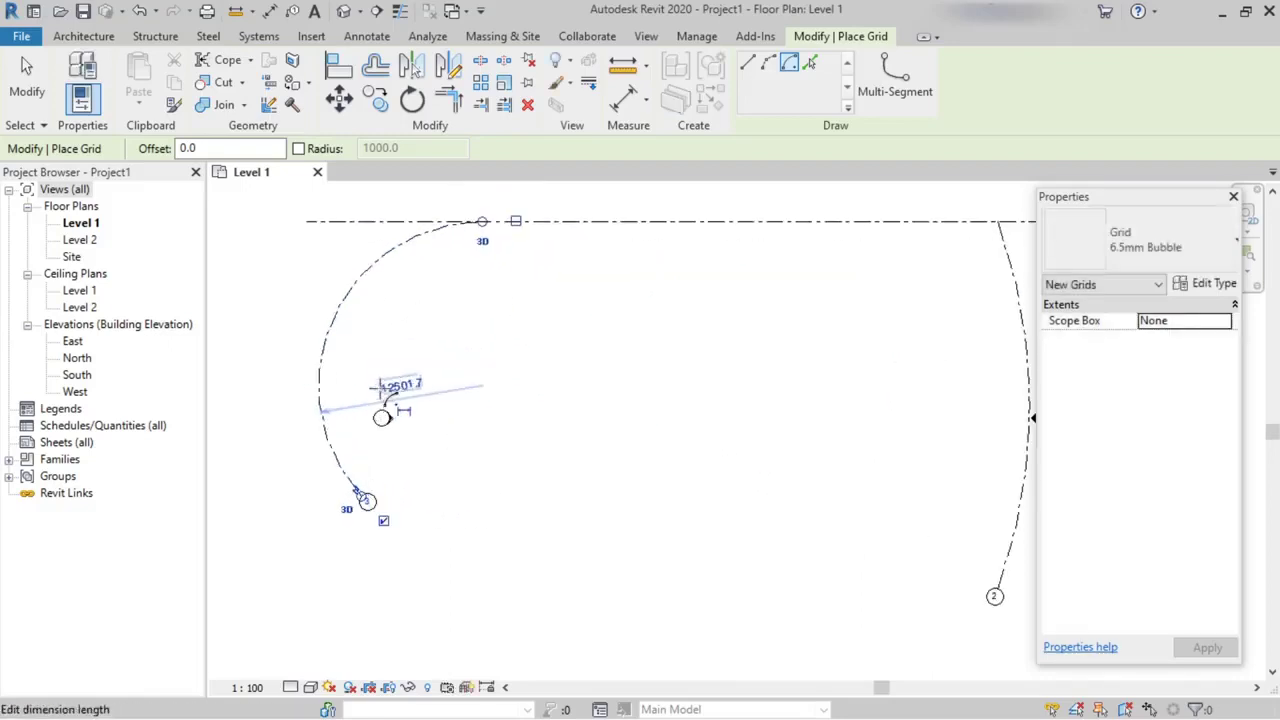
left_click(427, 210)
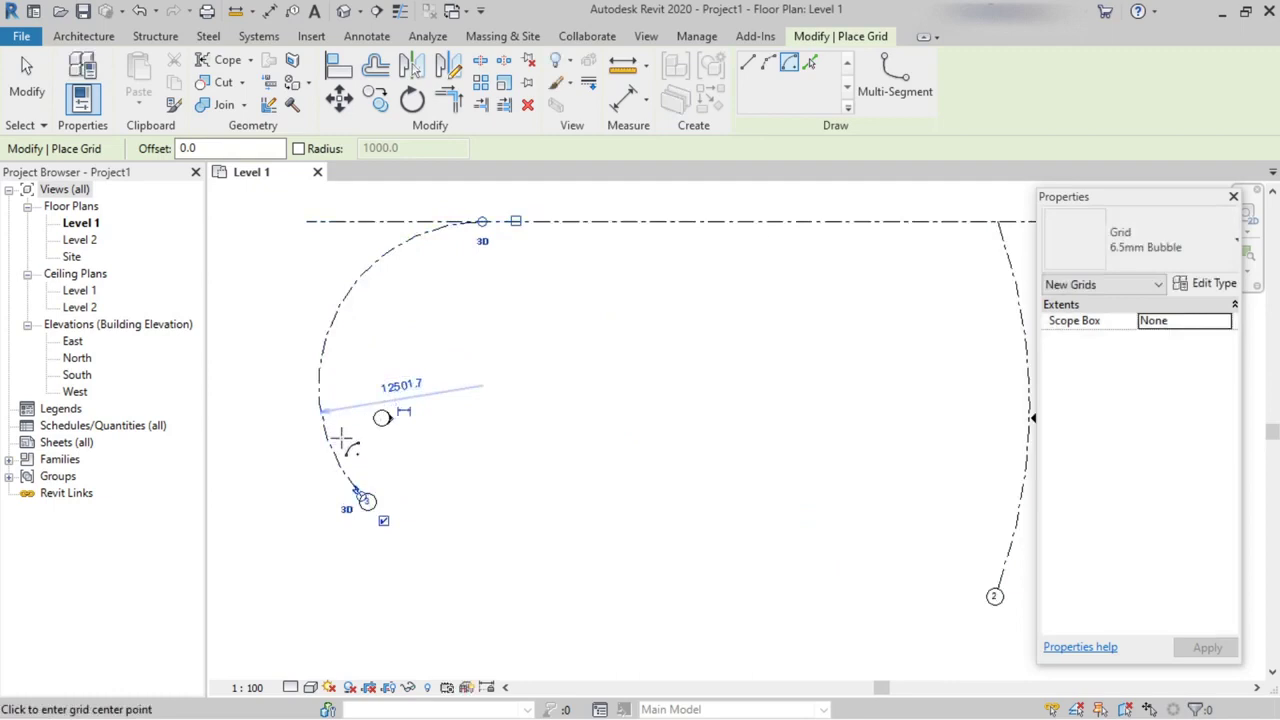
scroll(554, 429, "down", 2)
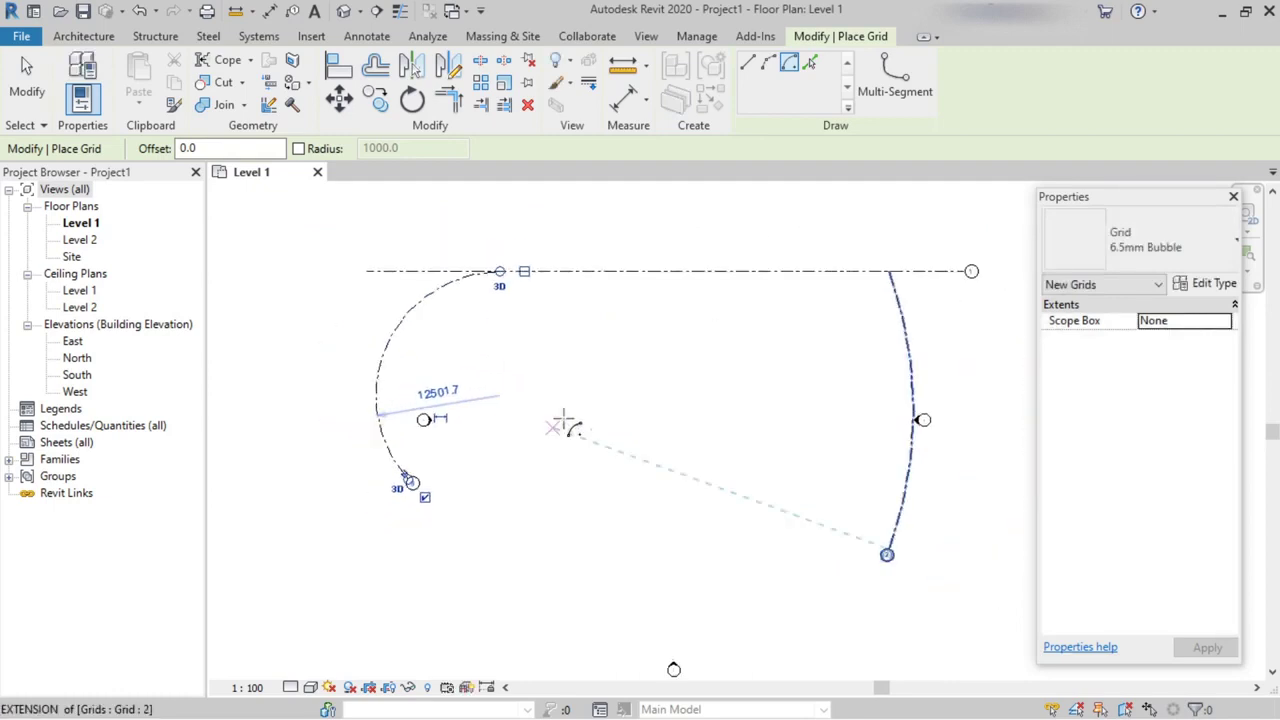
- Create a parallel grid 25000 below the horizontal grid using Pick Lines with an offset
left_click(812, 66)
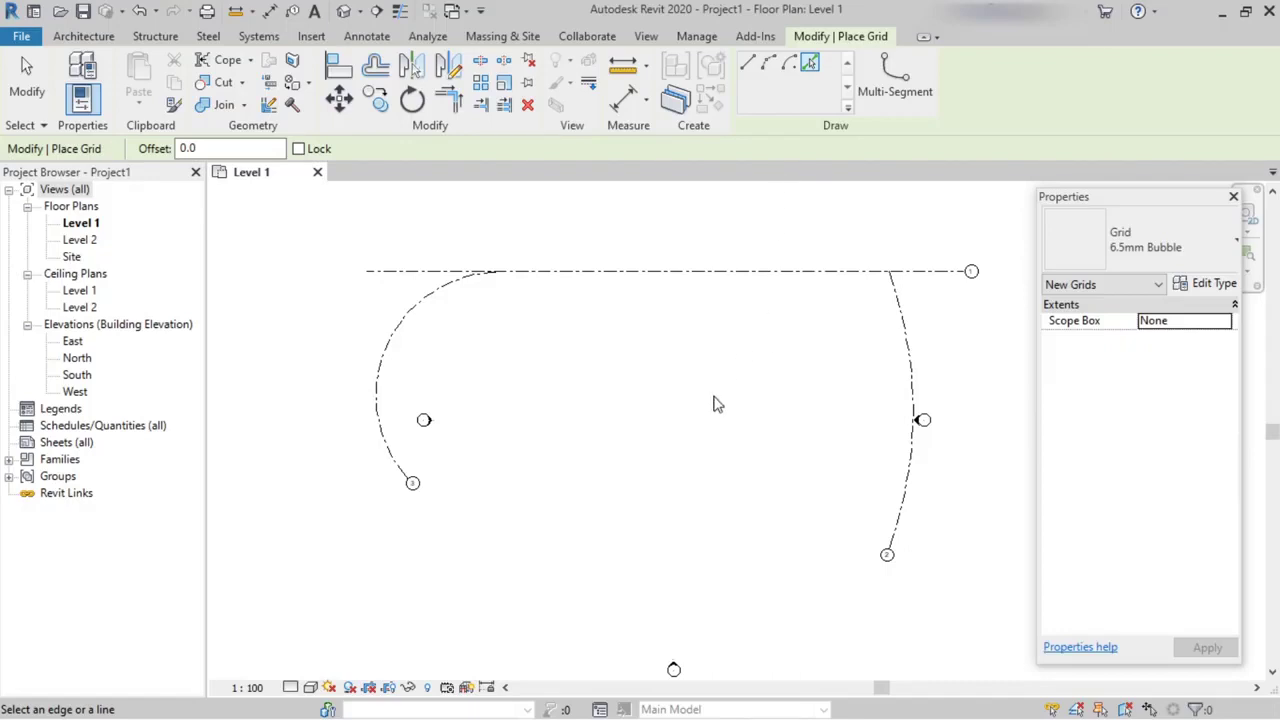
scroll(715, 404, "up", 1)
left_click(236, 149)
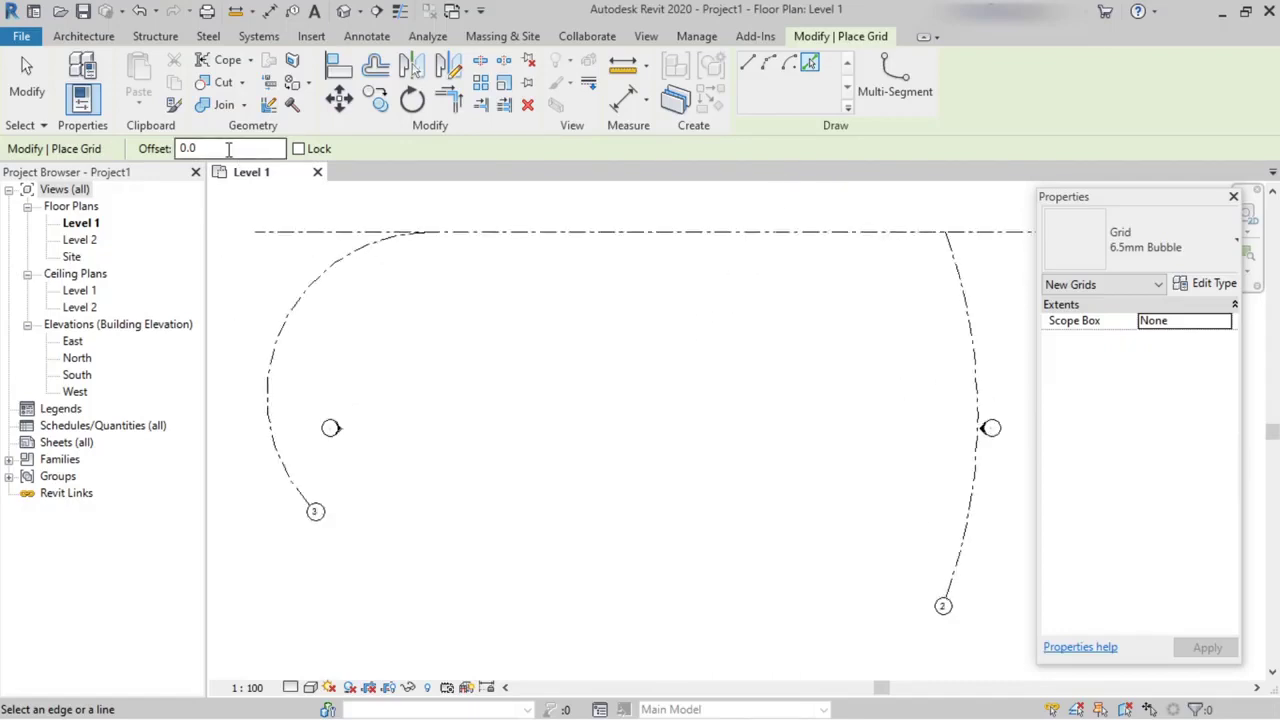
left_click_drag(196, 148, 118, 151)
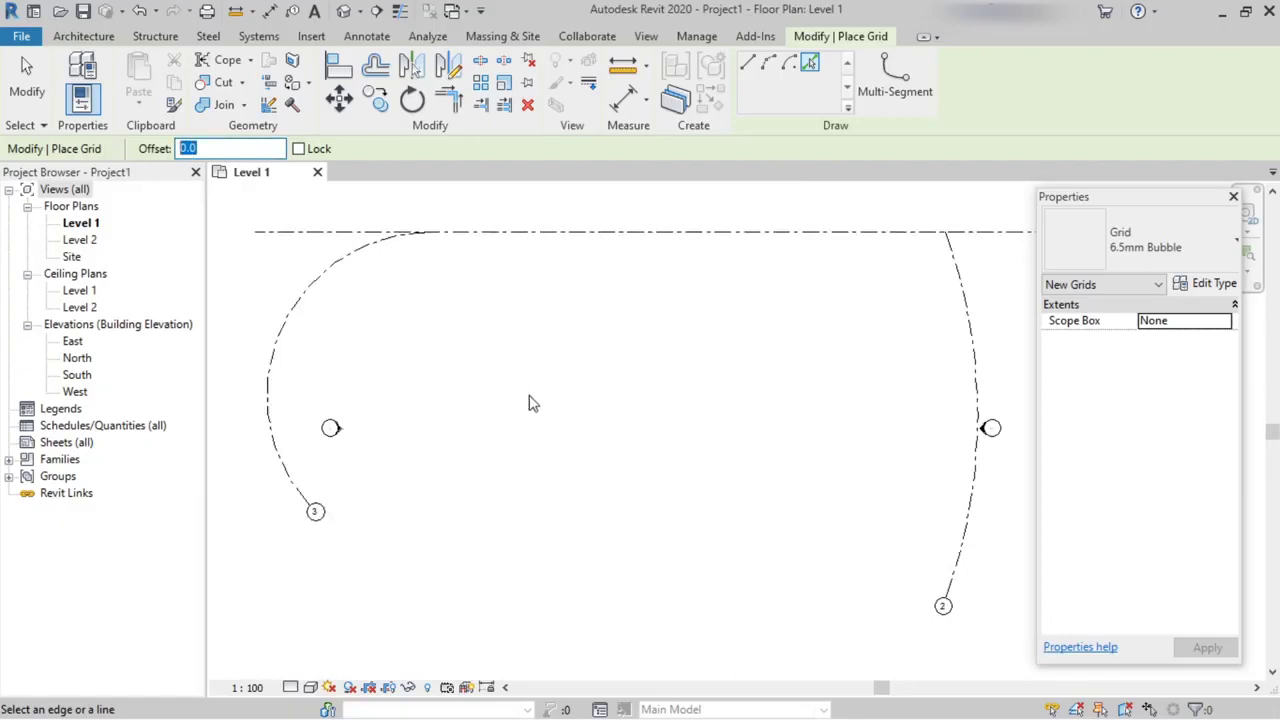
scroll(548, 461, "down", 1)
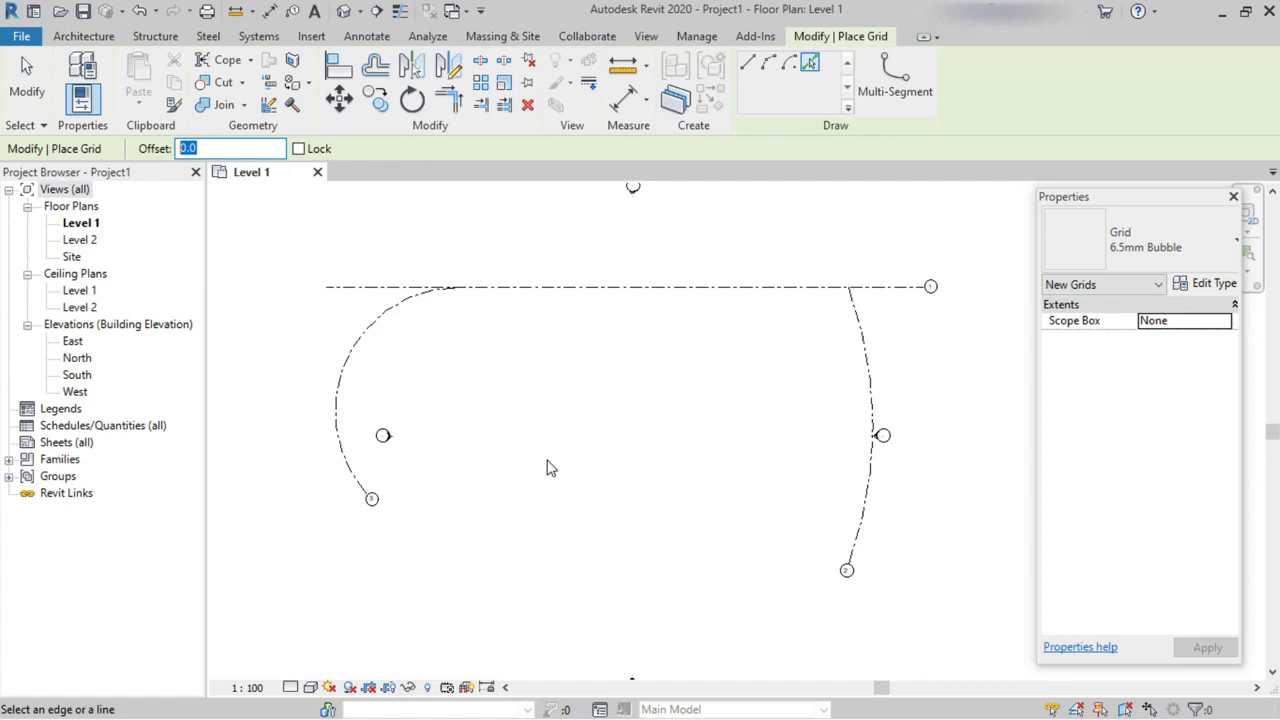
type("25000")
key("Return")
middle_click_drag(563, 566, 591, 568)
scroll(593, 565, "down", 1)
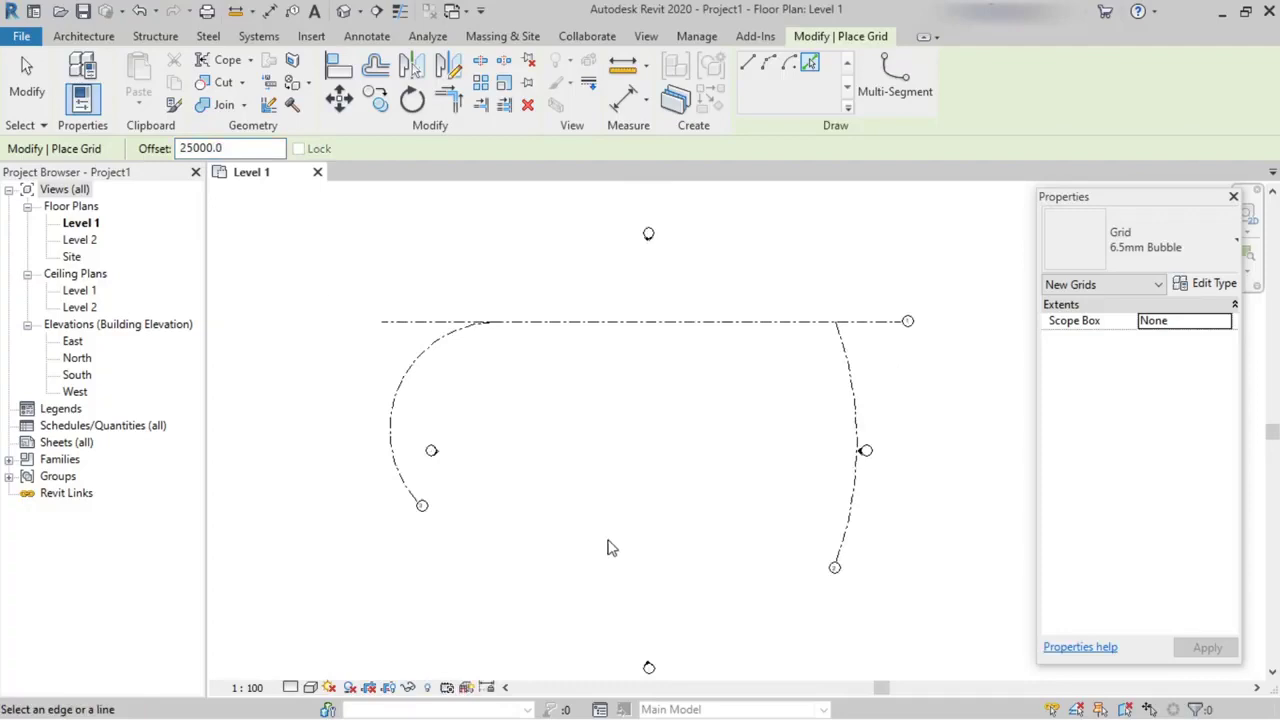
middle_click_drag(716, 442, 670, 406)
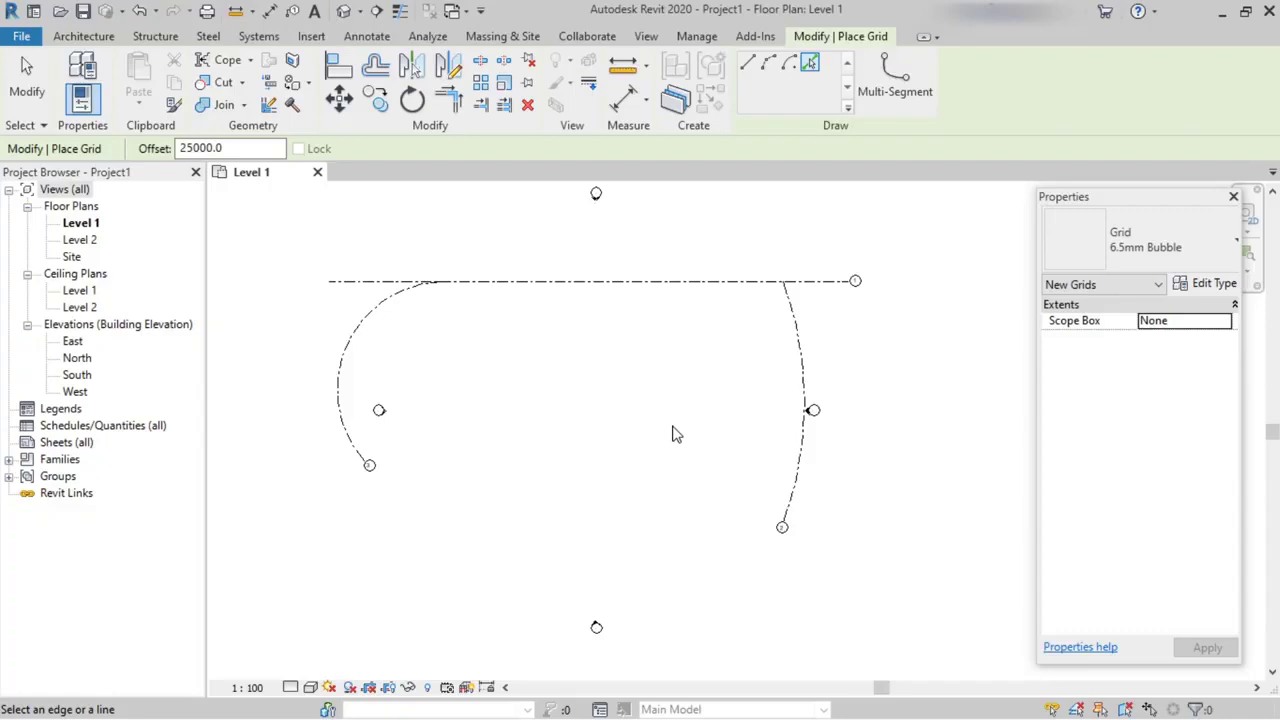
left_click(712, 295)
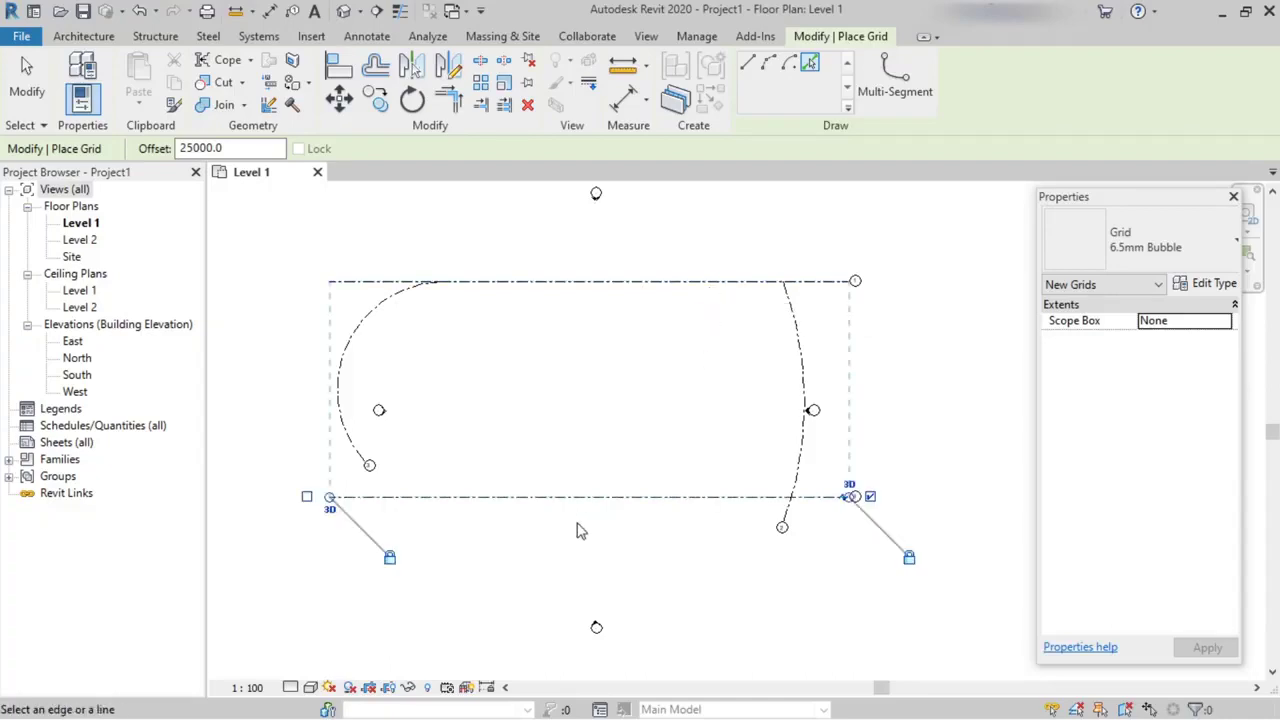
scroll(392, 518, "up", 2)
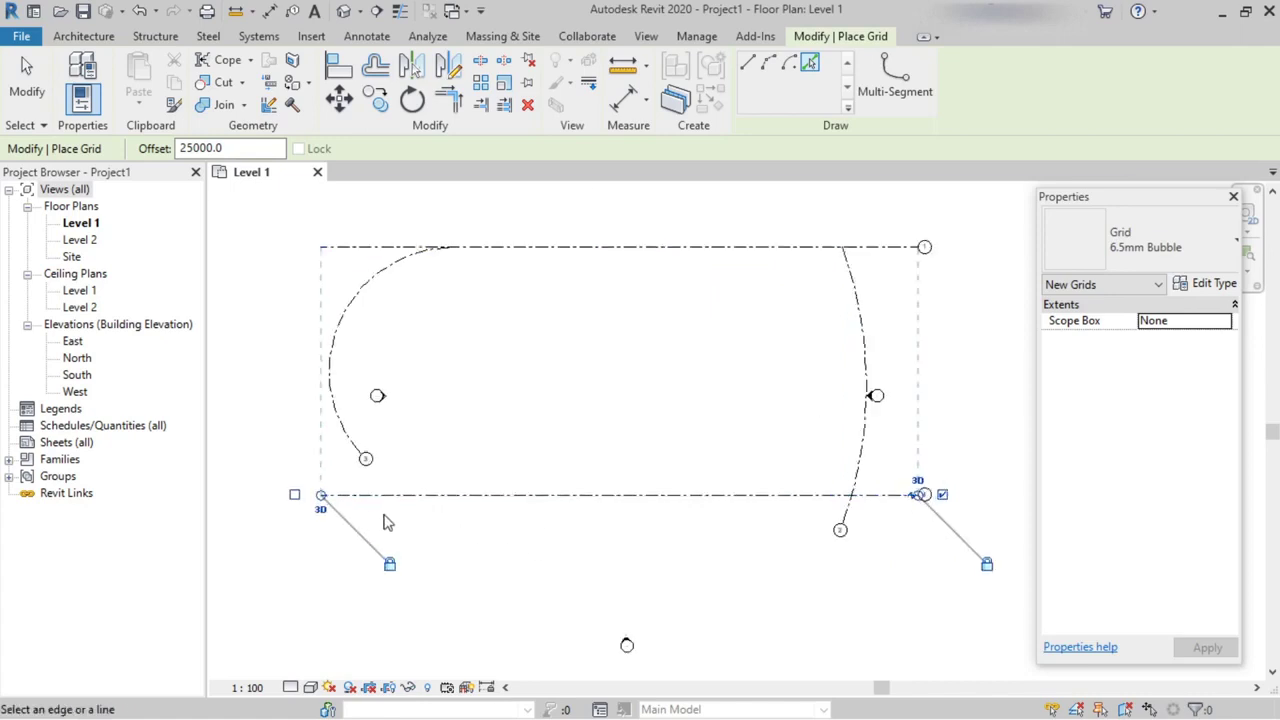
scroll(660, 584, "down", 1)
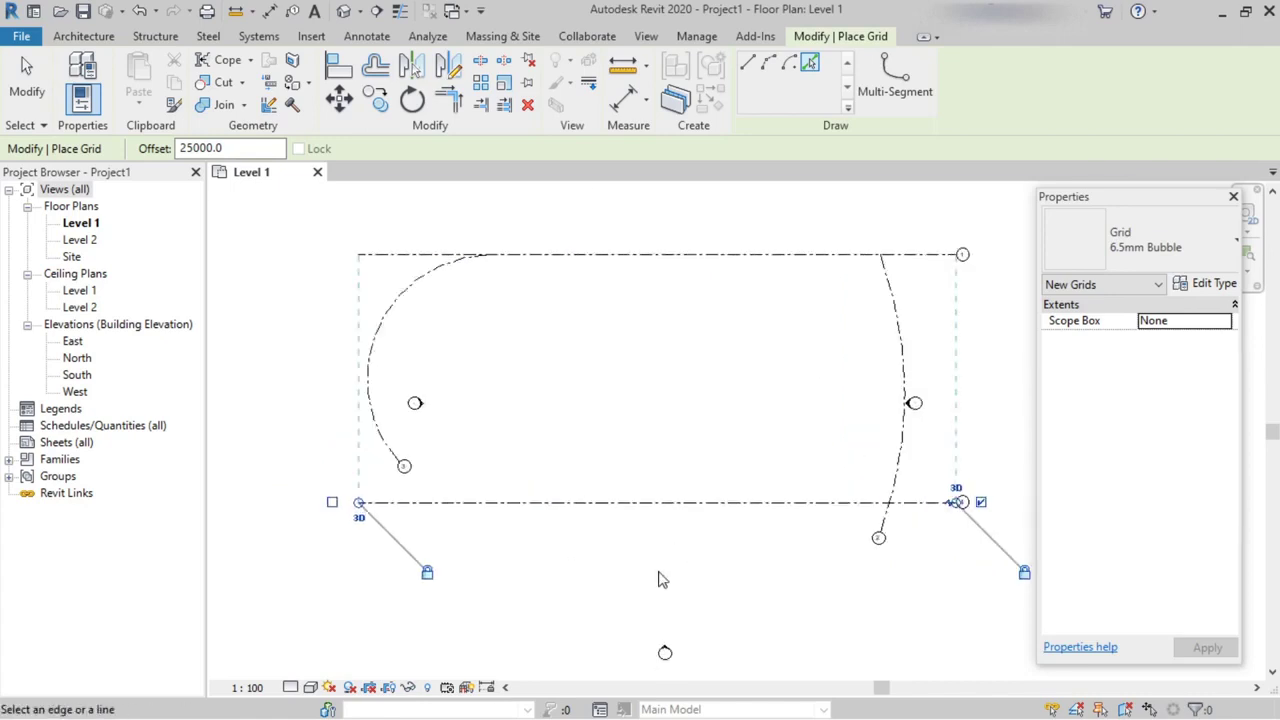
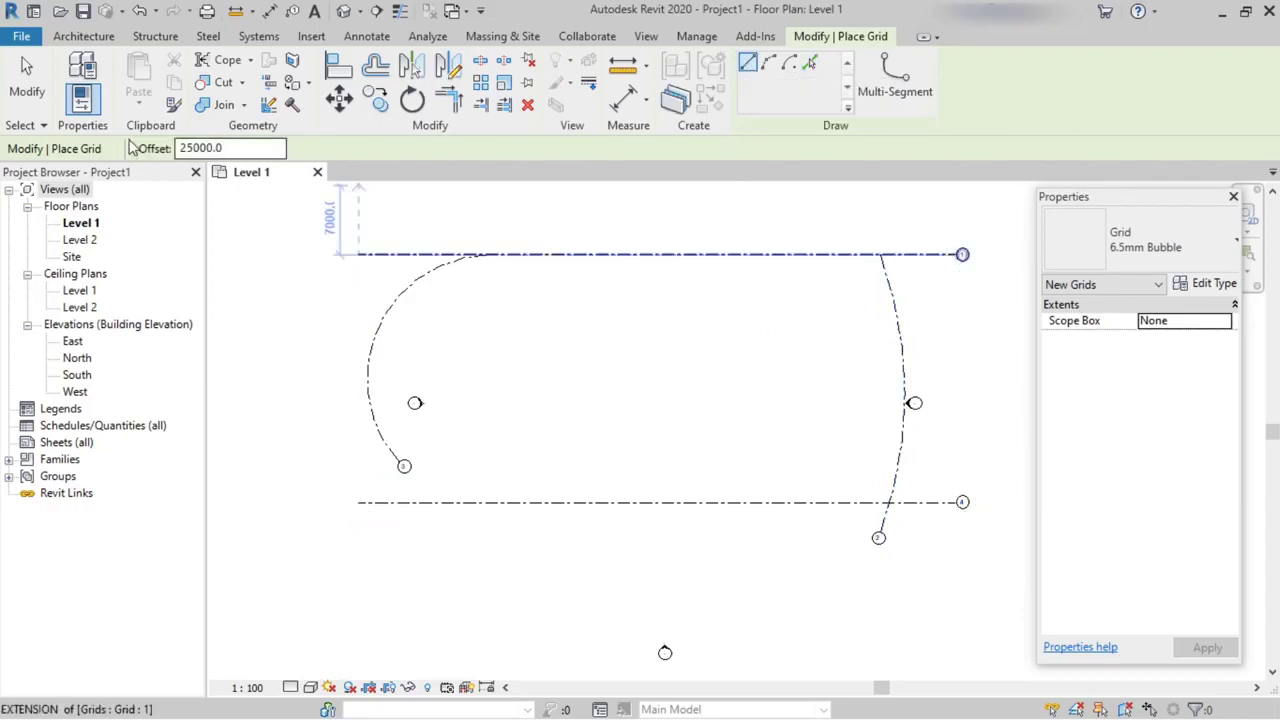
- Reset the offset to 0 and draw a vertical grid line through the west elevation marker, crossing both horizontal grids
left_click_drag(226, 148, 175, 150)
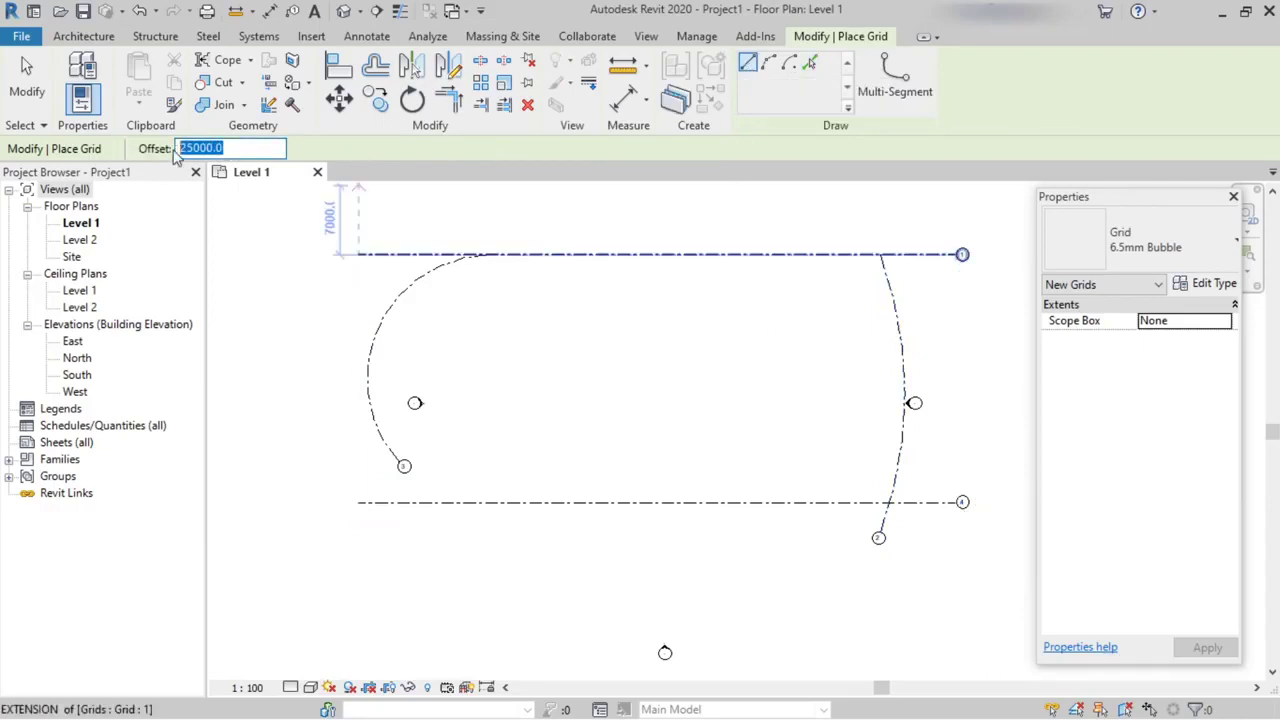
type("0")
key("Return")
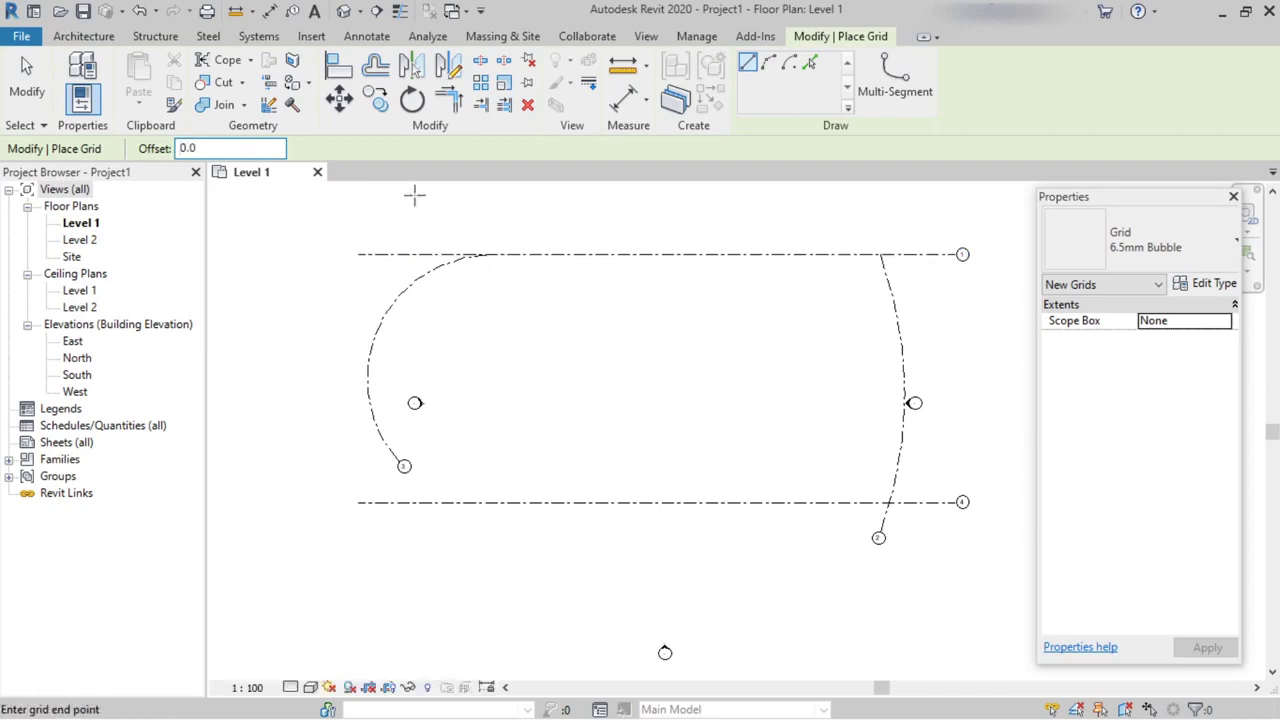
left_click(415, 195)
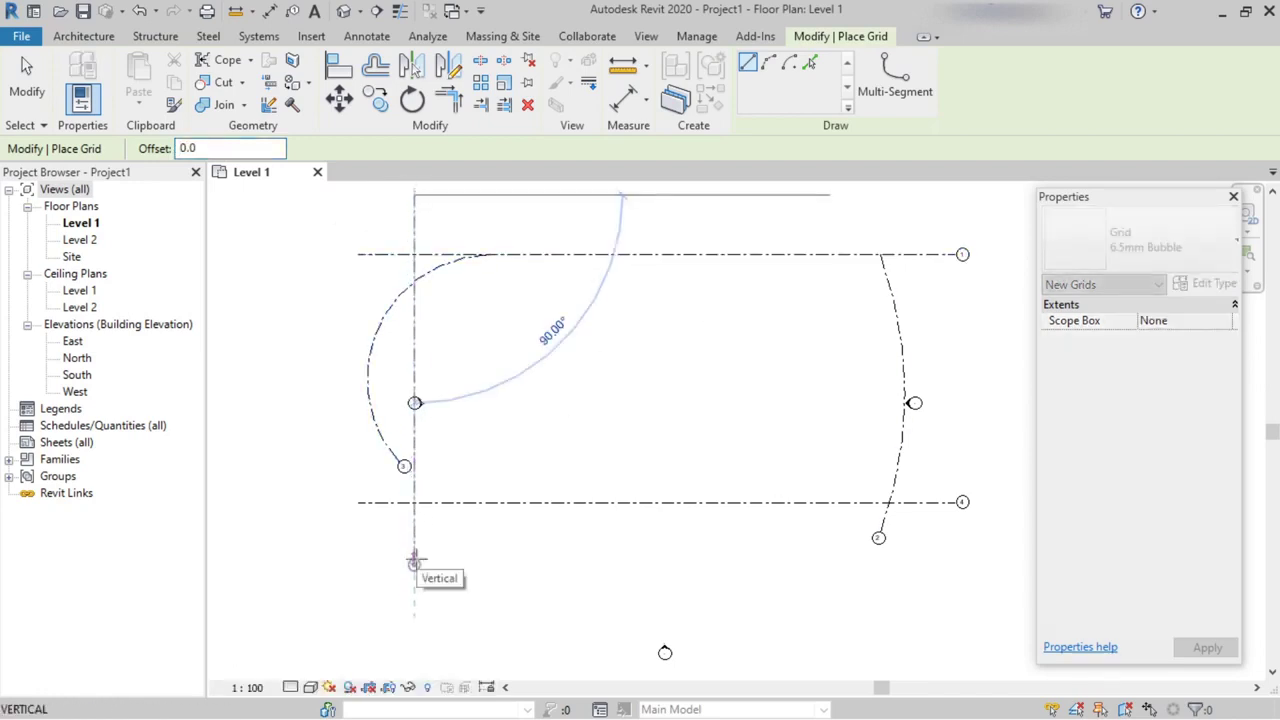
left_click(414, 563)
middle_click_drag(515, 545, 477, 574)
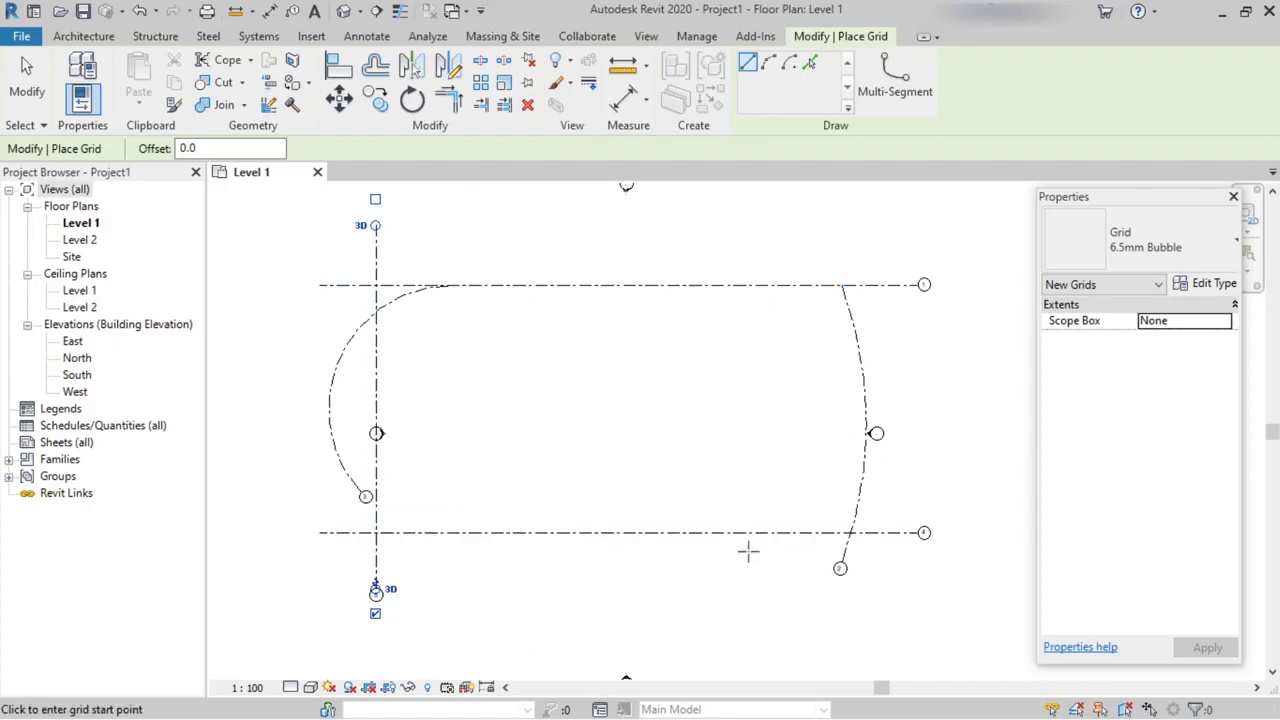
- Create two more vertical grids east of the first with Pick Lines, each offset 20000 from the previous one
left_click(811, 66)
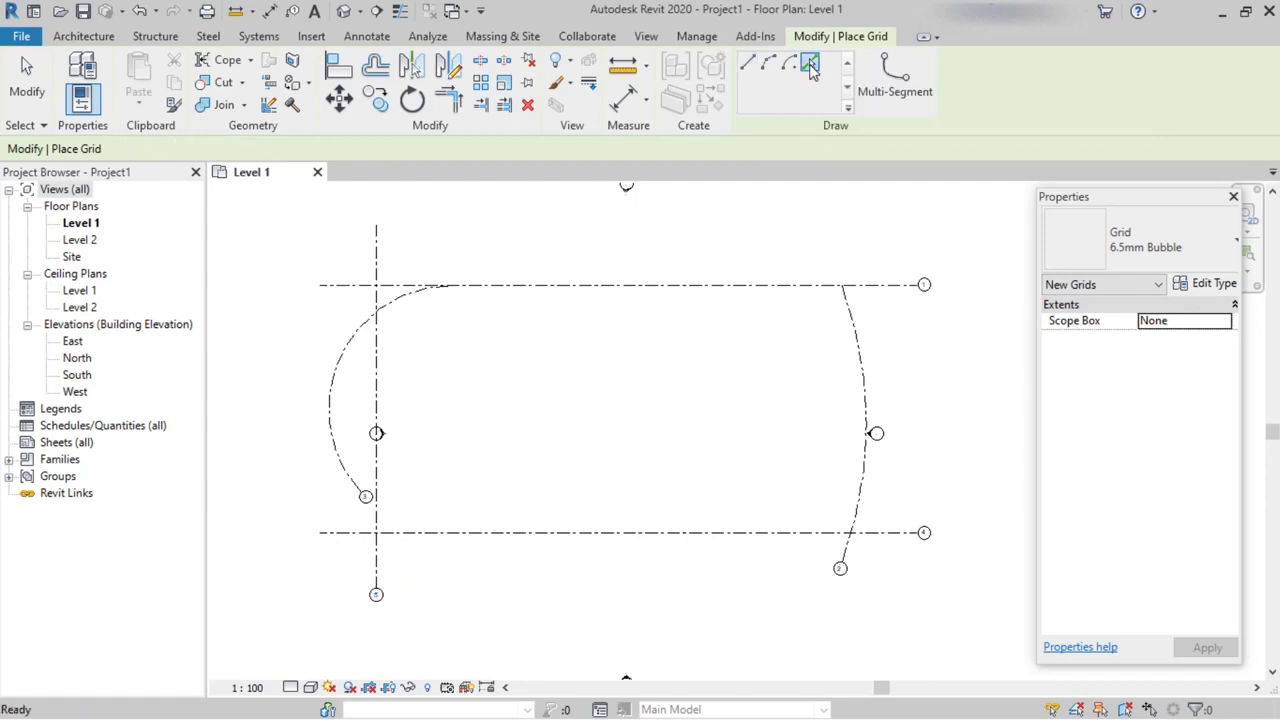
left_click(195, 148)
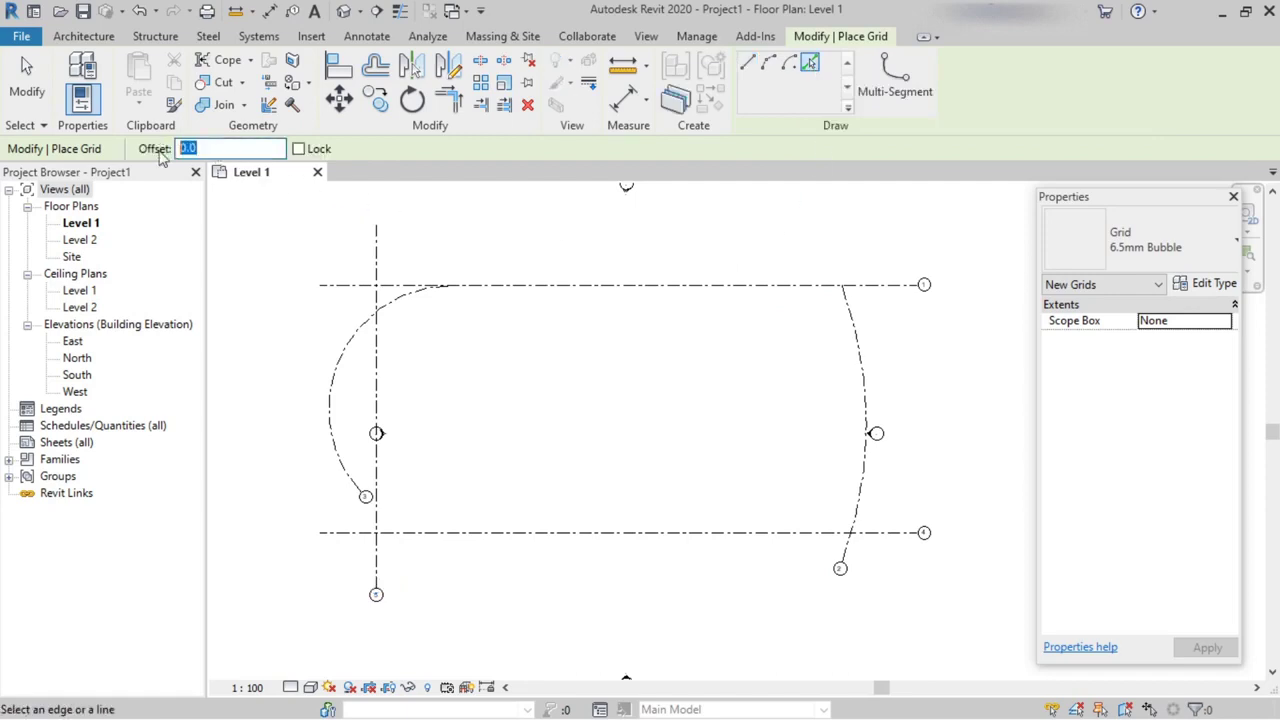
type("2000")
left_click(383, 357)
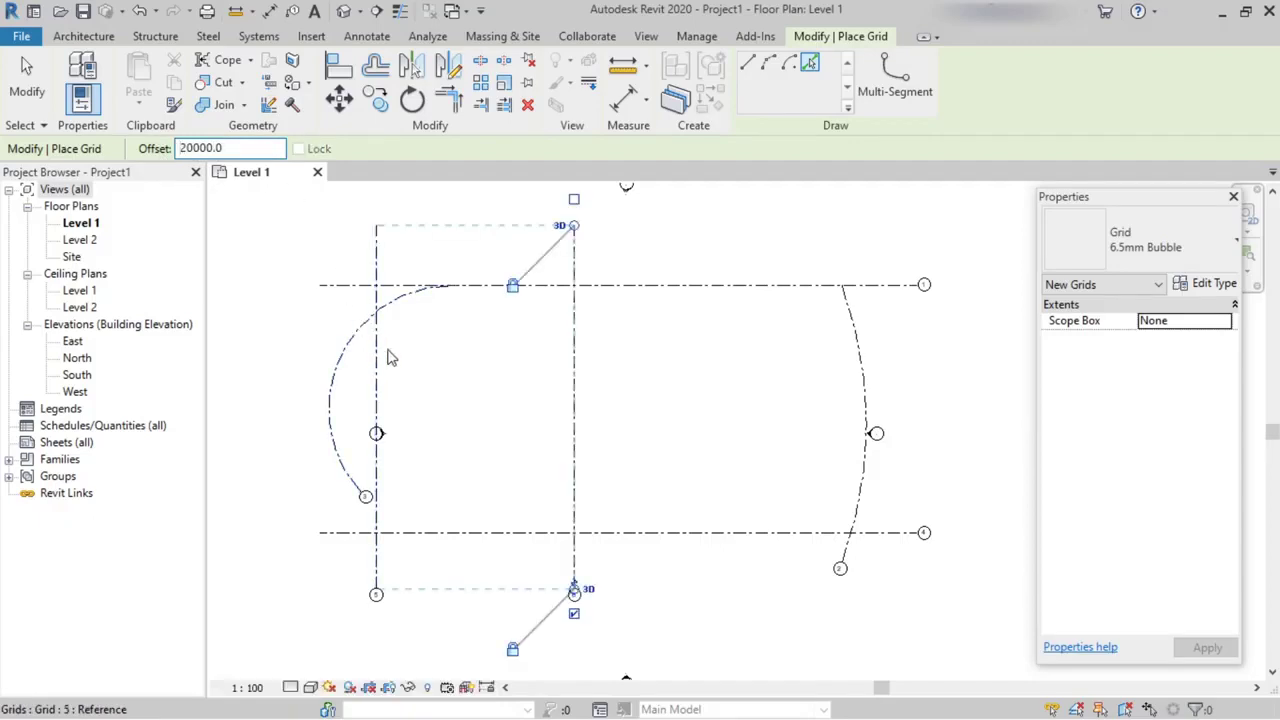
left_click(583, 379)
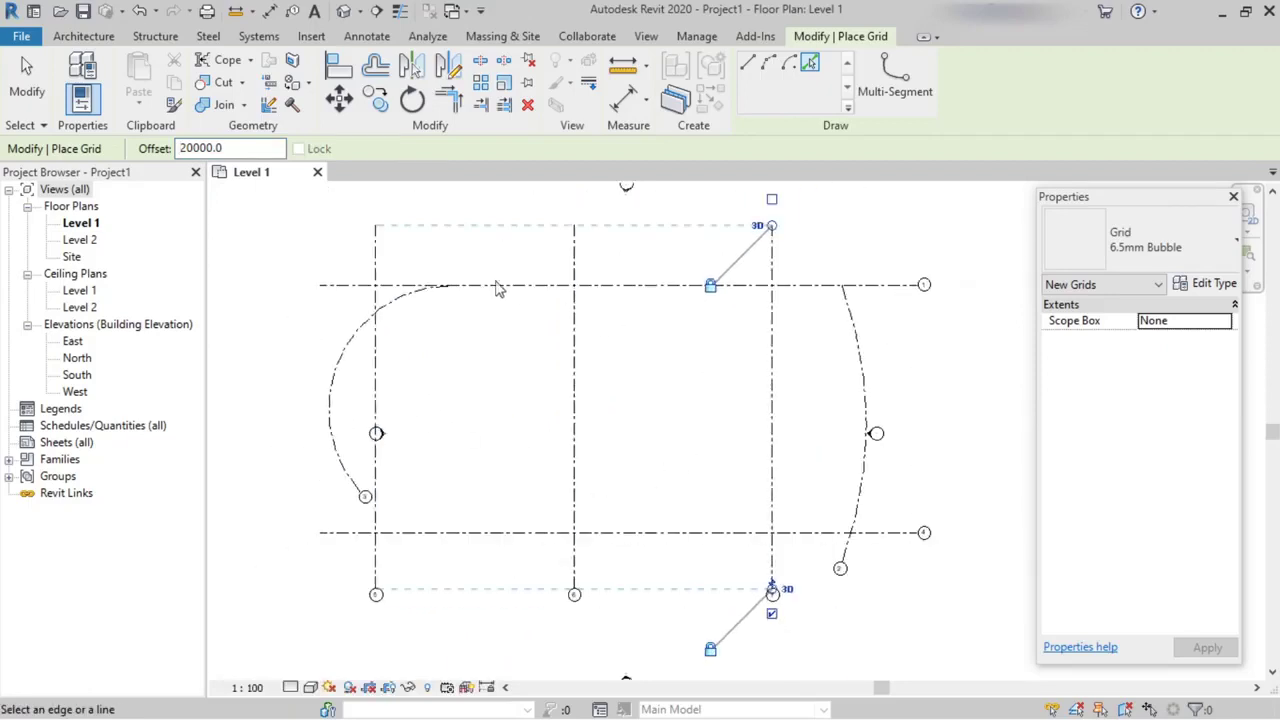
key("Escape")
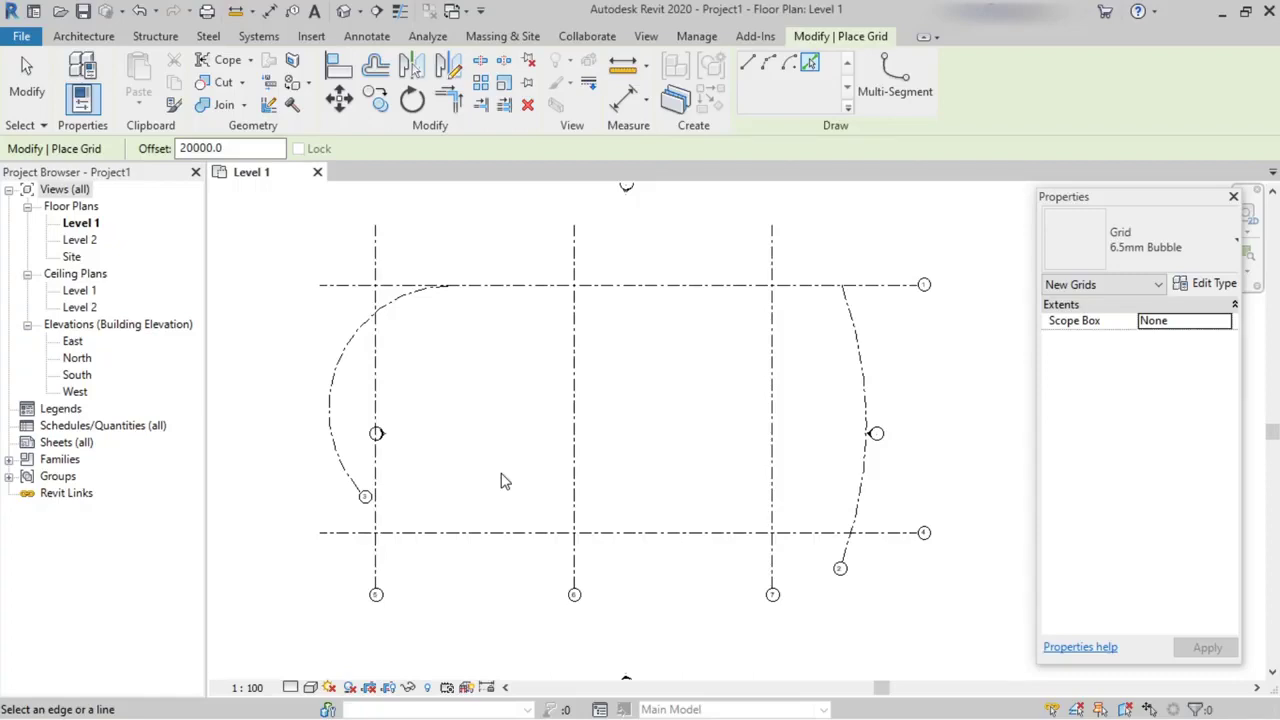
scroll(412, 343, "up", 1)
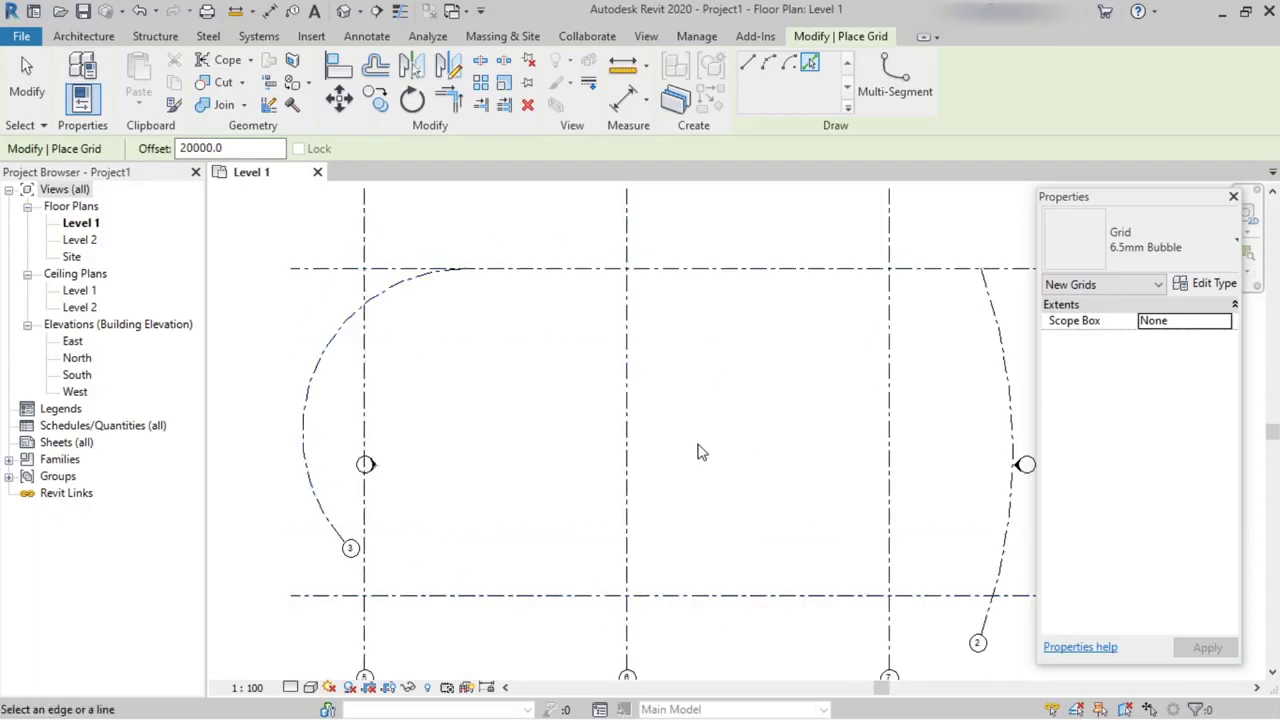
scroll(700, 452, "down", 1)
scroll(708, 477, "up", 1)
middle_click_drag(723, 486, 690, 452)
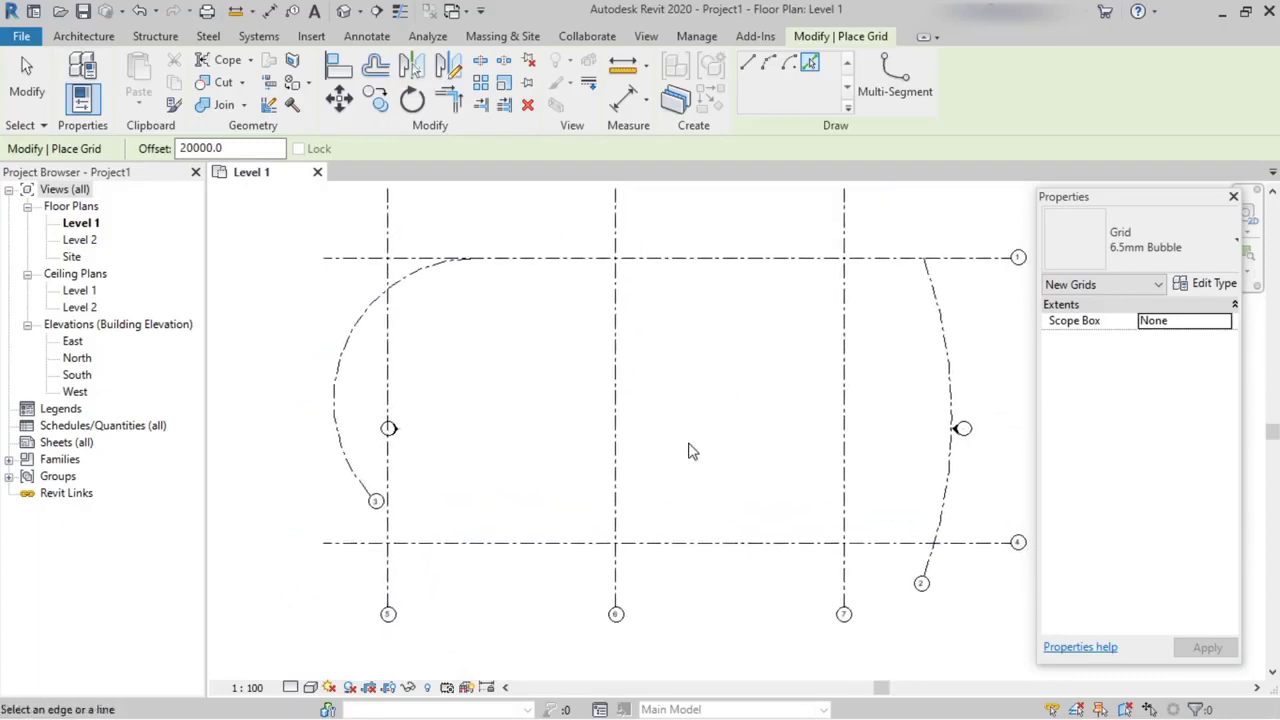
- Leave the Grid tool and raise grid 6's lower end, with the aligned vertical grids, to just above horizontal grid 4
key("Escape")
key("Escape")
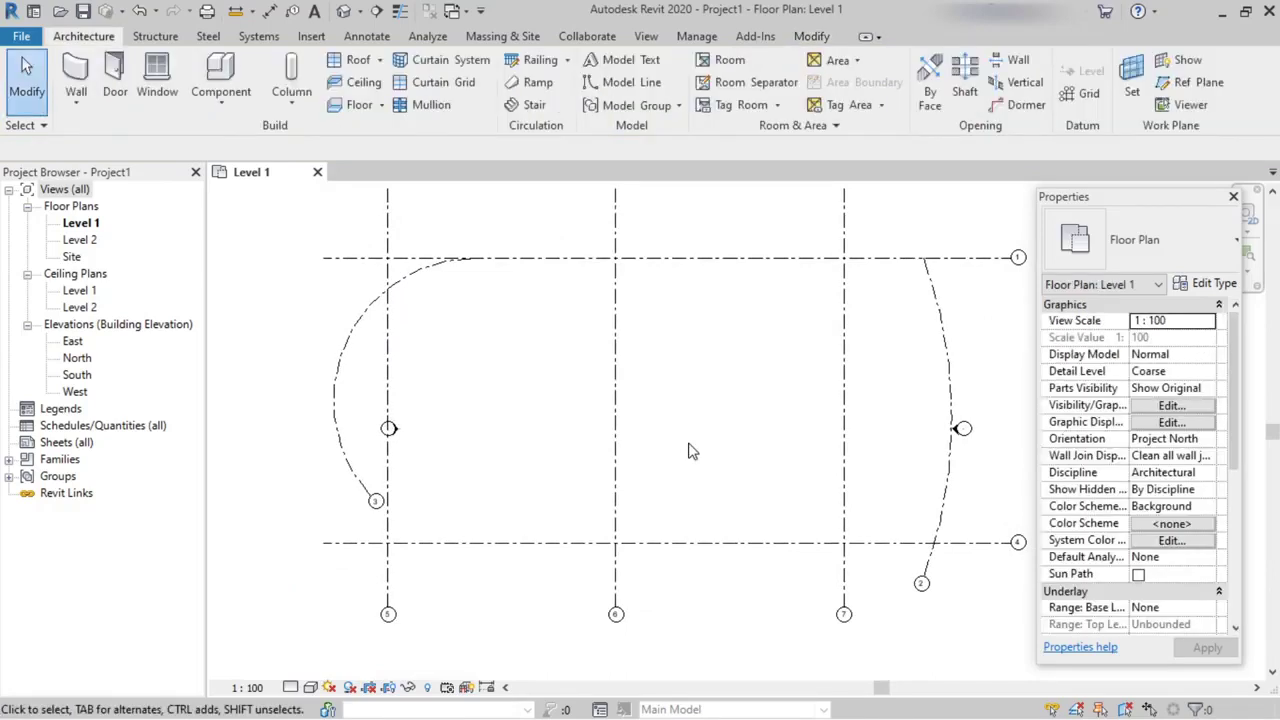
scroll(618, 578, "up", 1)
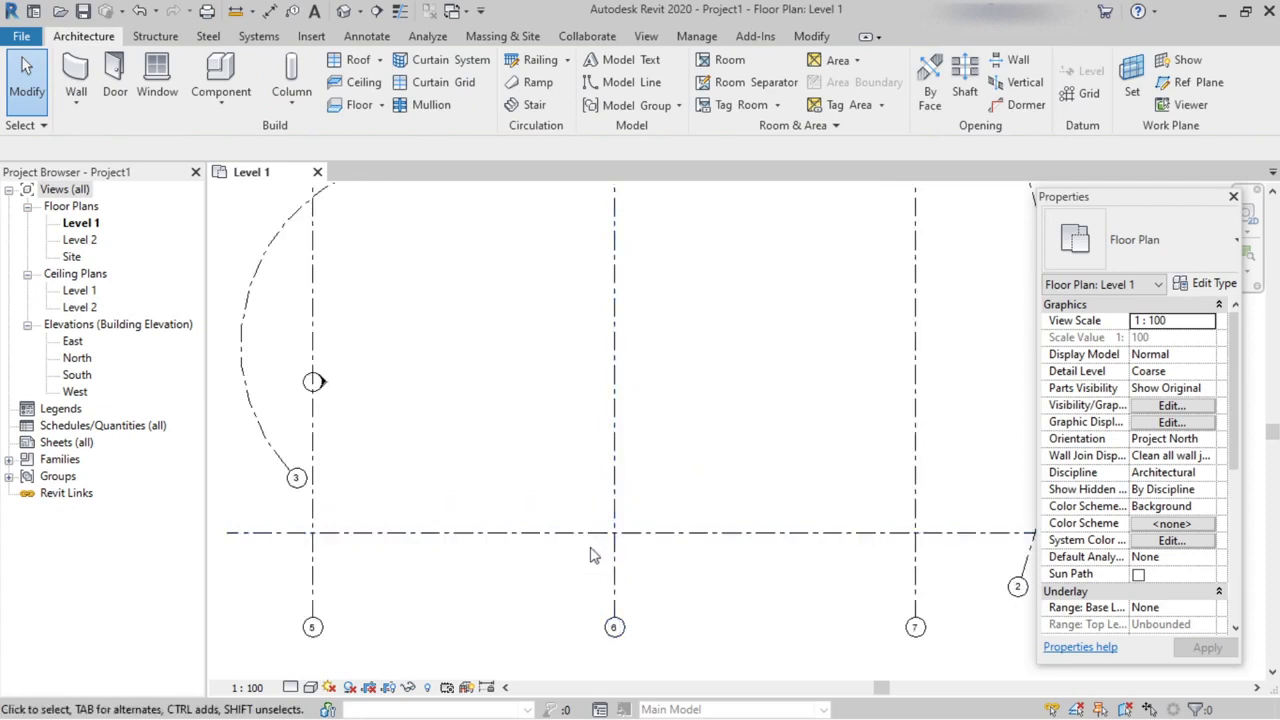
scroll(644, 572, "down", 1)
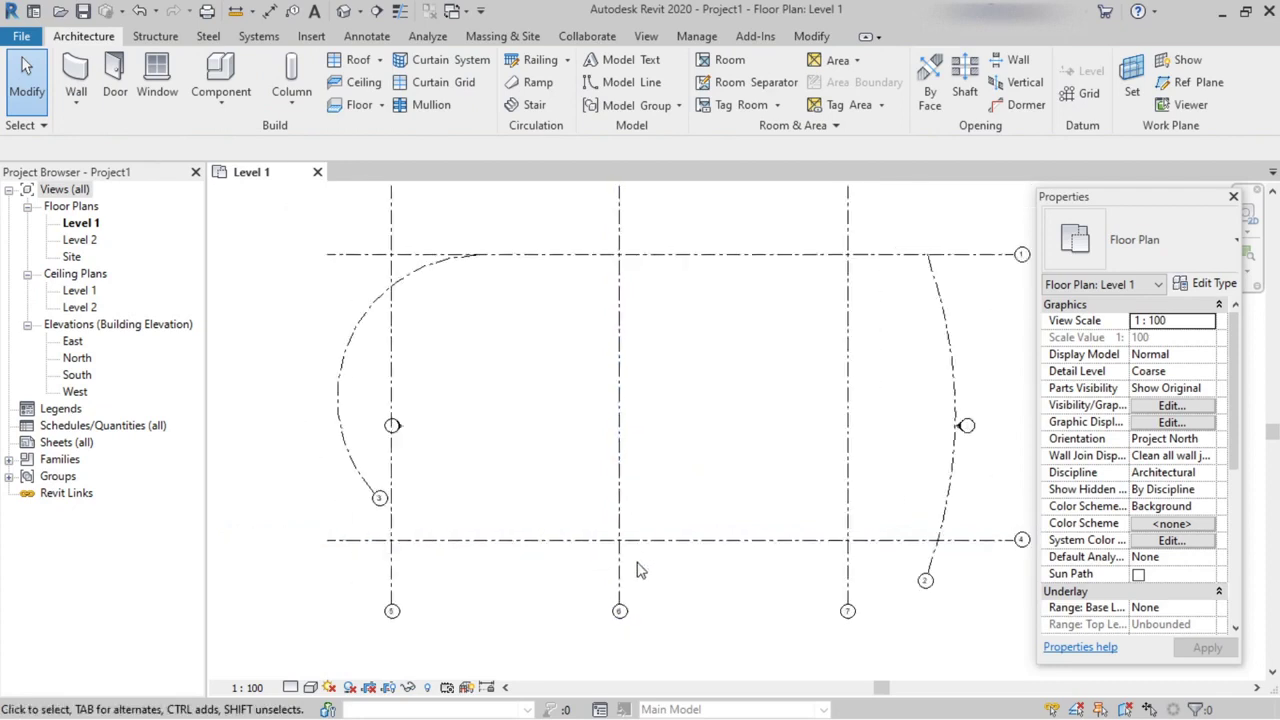
scroll(644, 589, "up", 1)
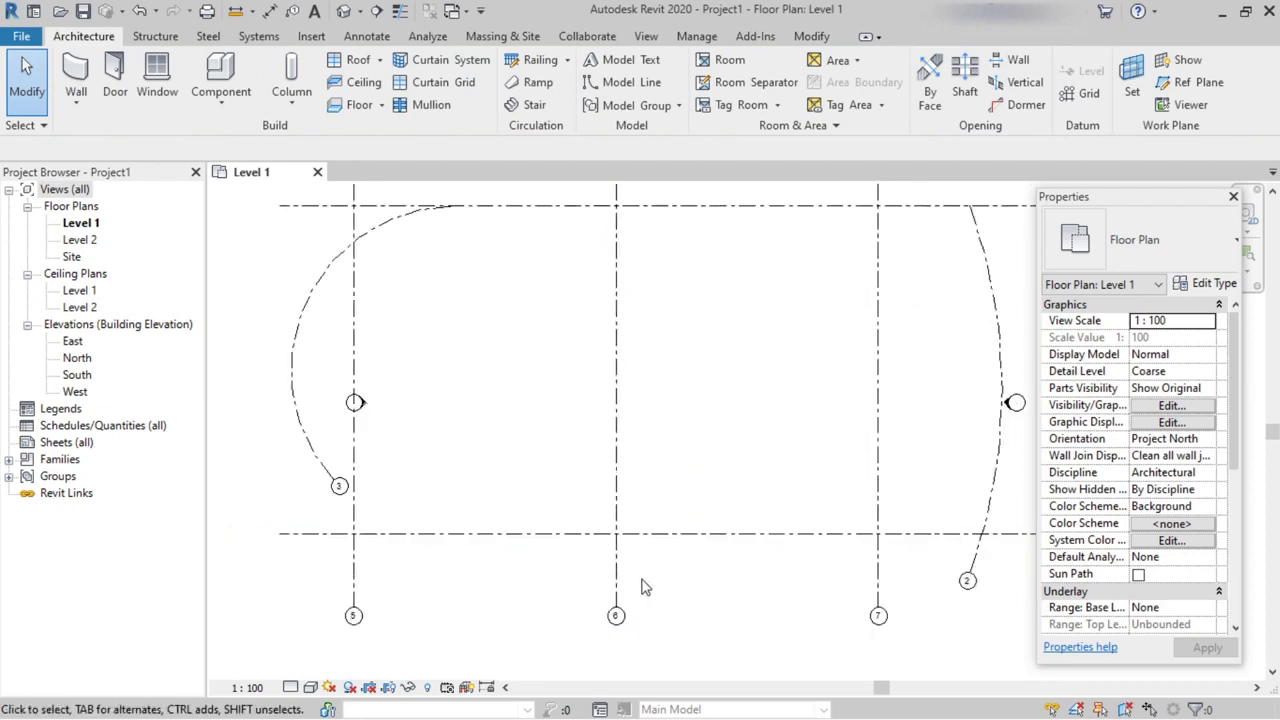
left_click(643, 590)
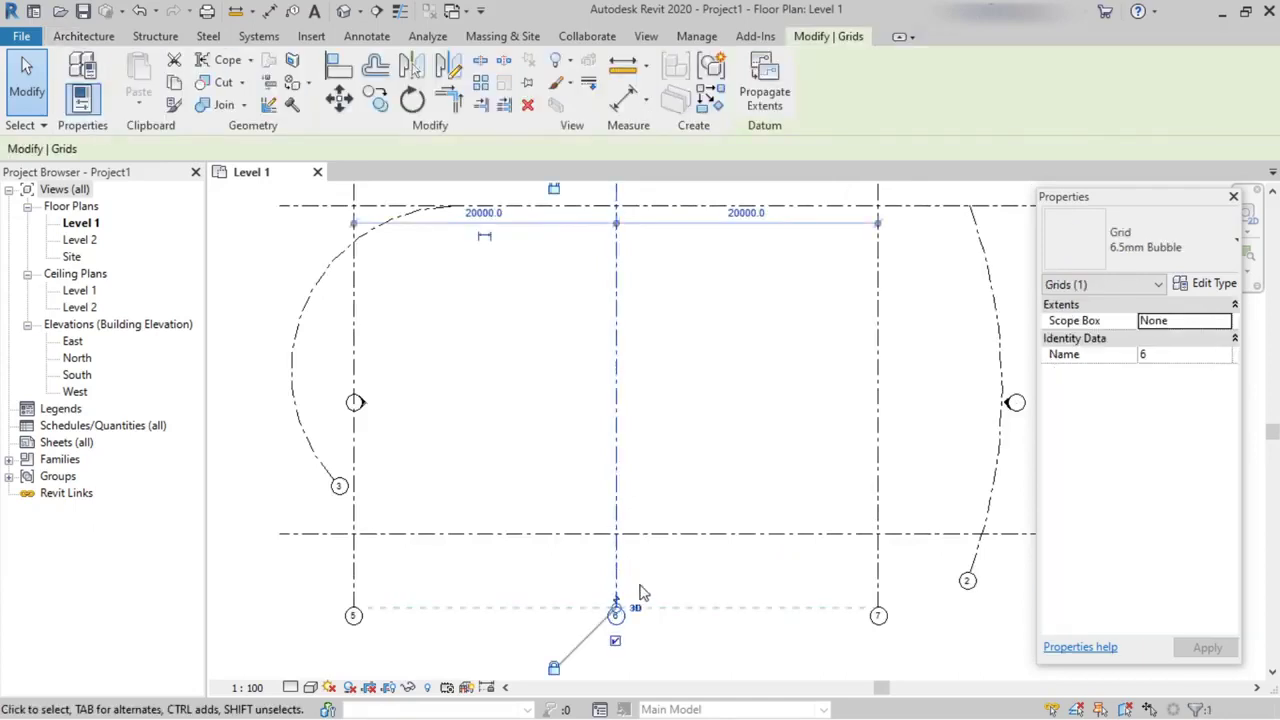
scroll(643, 594, "up", 2)
middle_click_drag(643, 591, 651, 434)
scroll(651, 436, "up", 2)
scroll(647, 446, "up", 1)
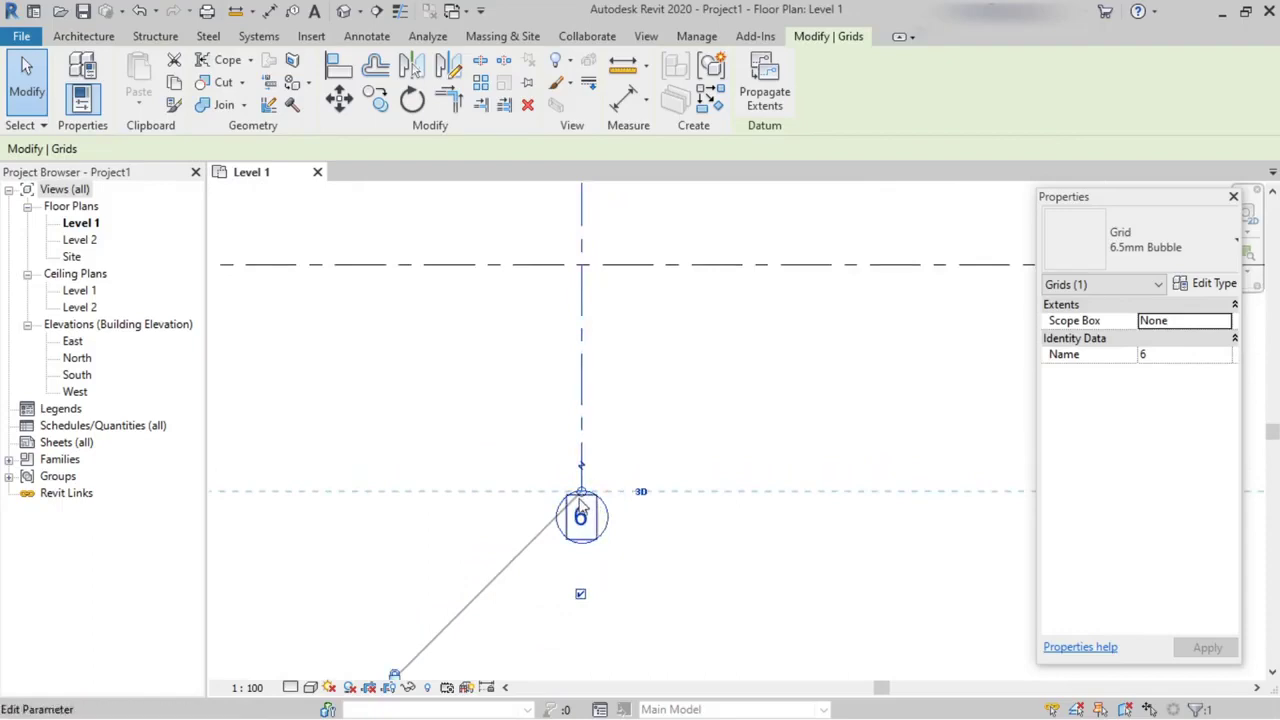
scroll(607, 480, "down", 2)
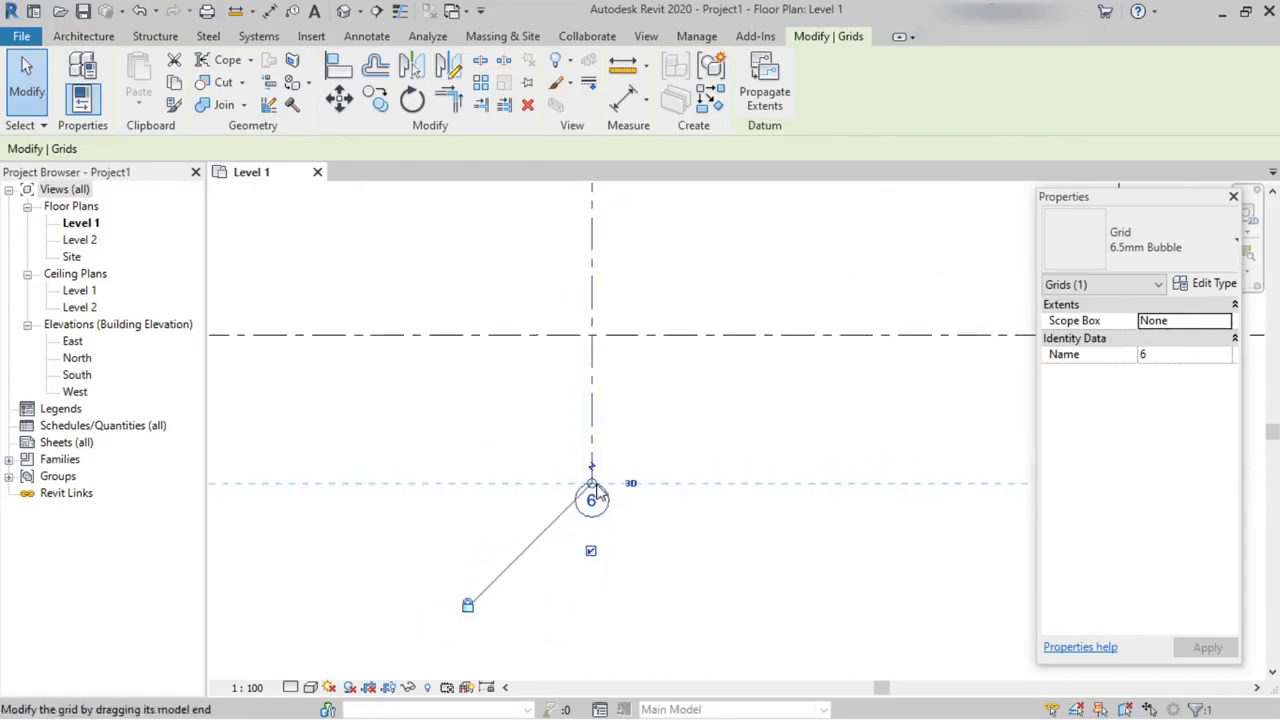
left_click_drag(591, 490, 591, 245)
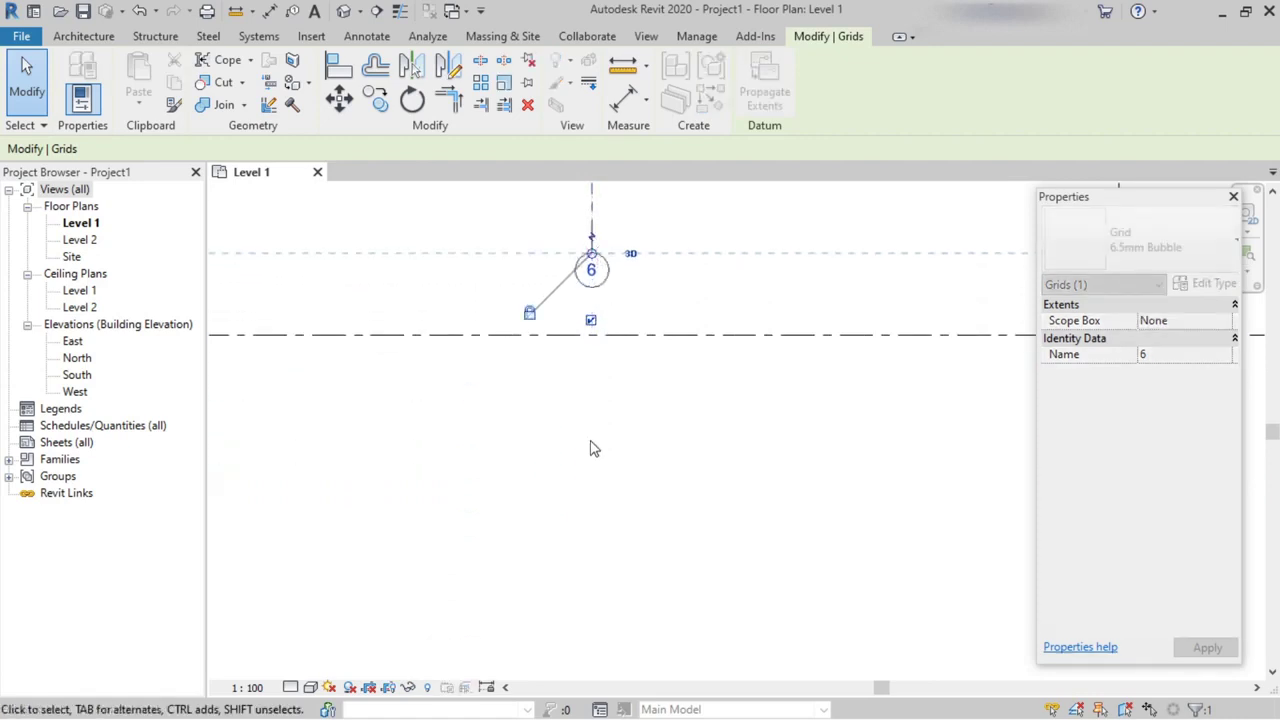
scroll(591, 455, "down", 3)
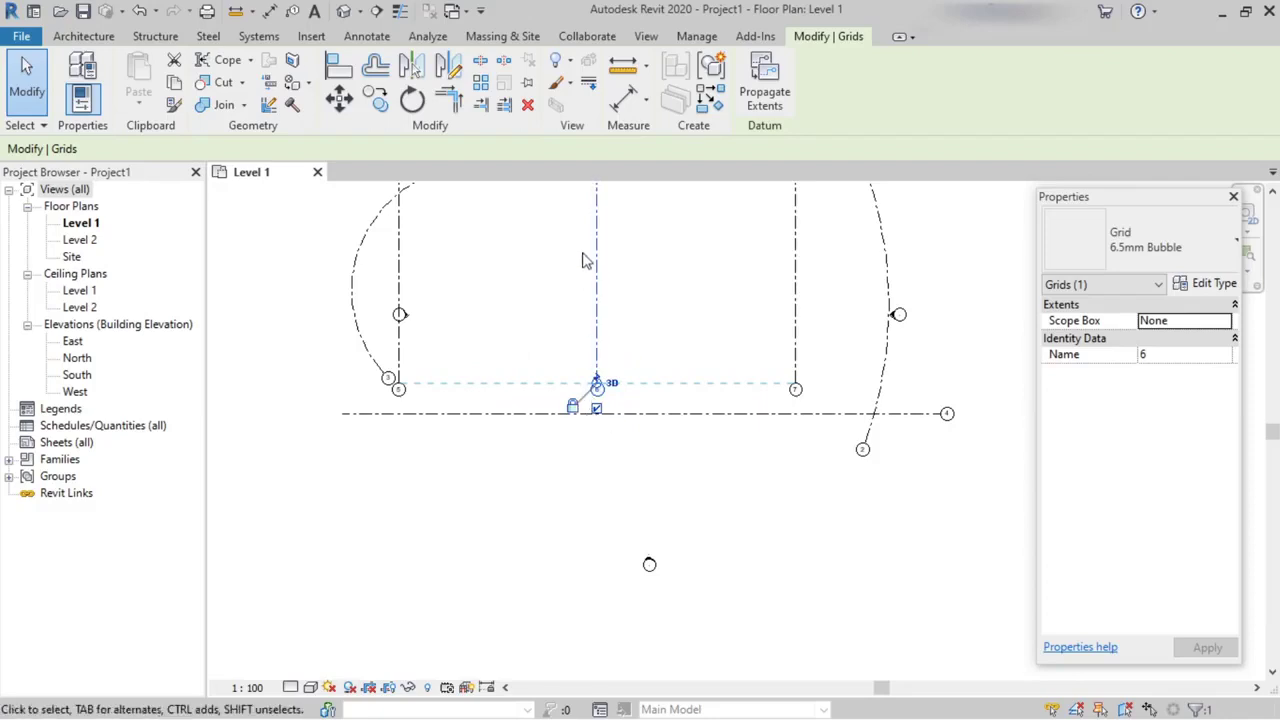
- Unlock grid 6's lower end from its alignment with the neighbouring grids and shorten that grid alone a little further upward
scroll(600, 420, "up", 3)
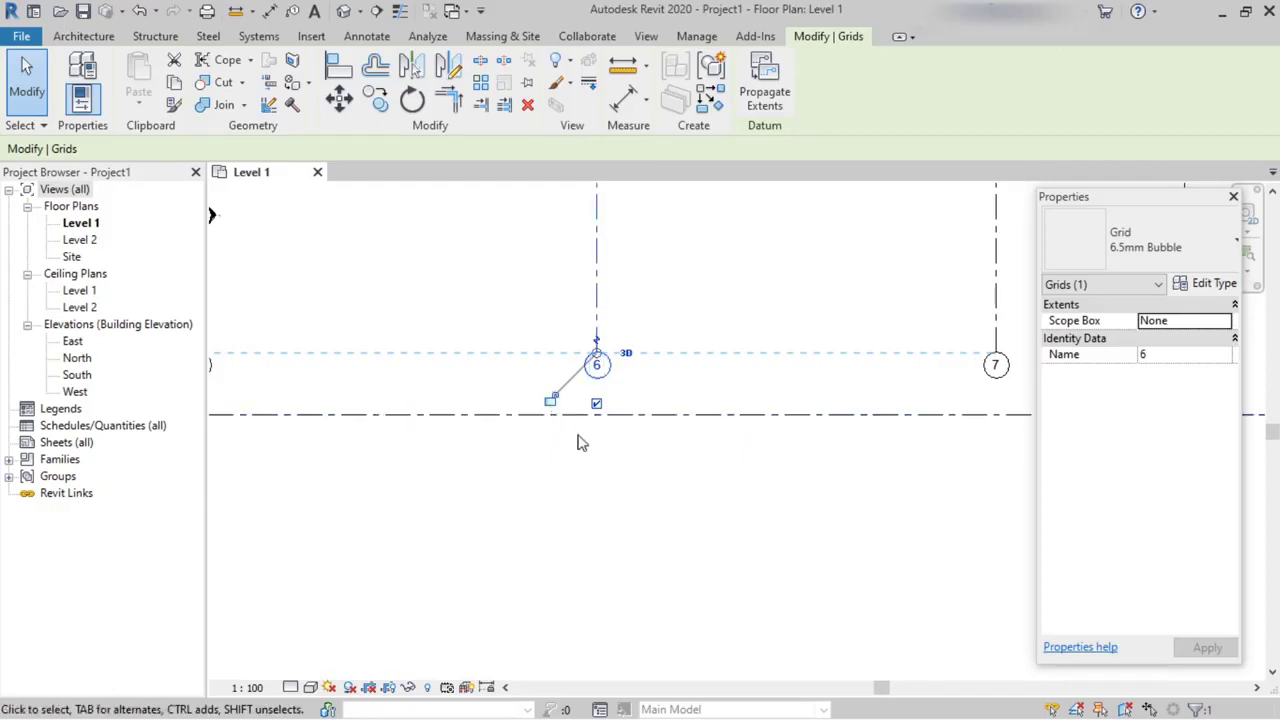
left_click_drag(596, 352, 597, 294)
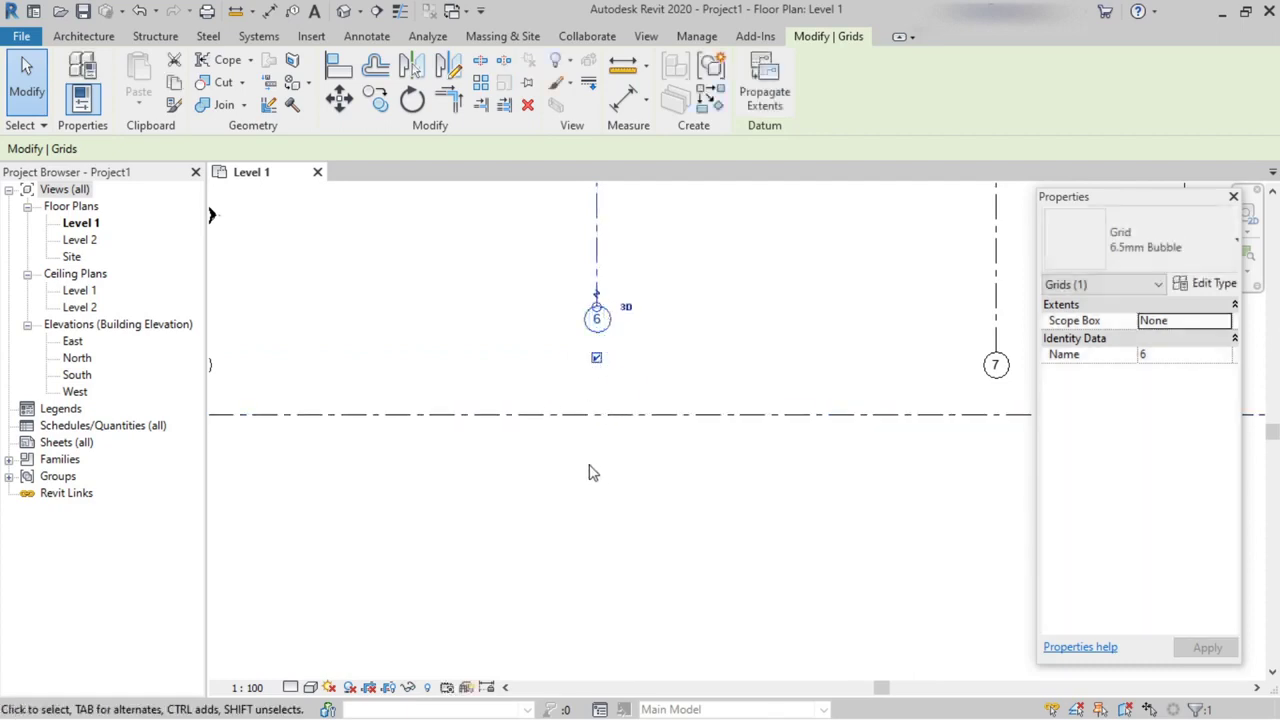
left_click(542, 352)
scroll(543, 370, "down", 3)
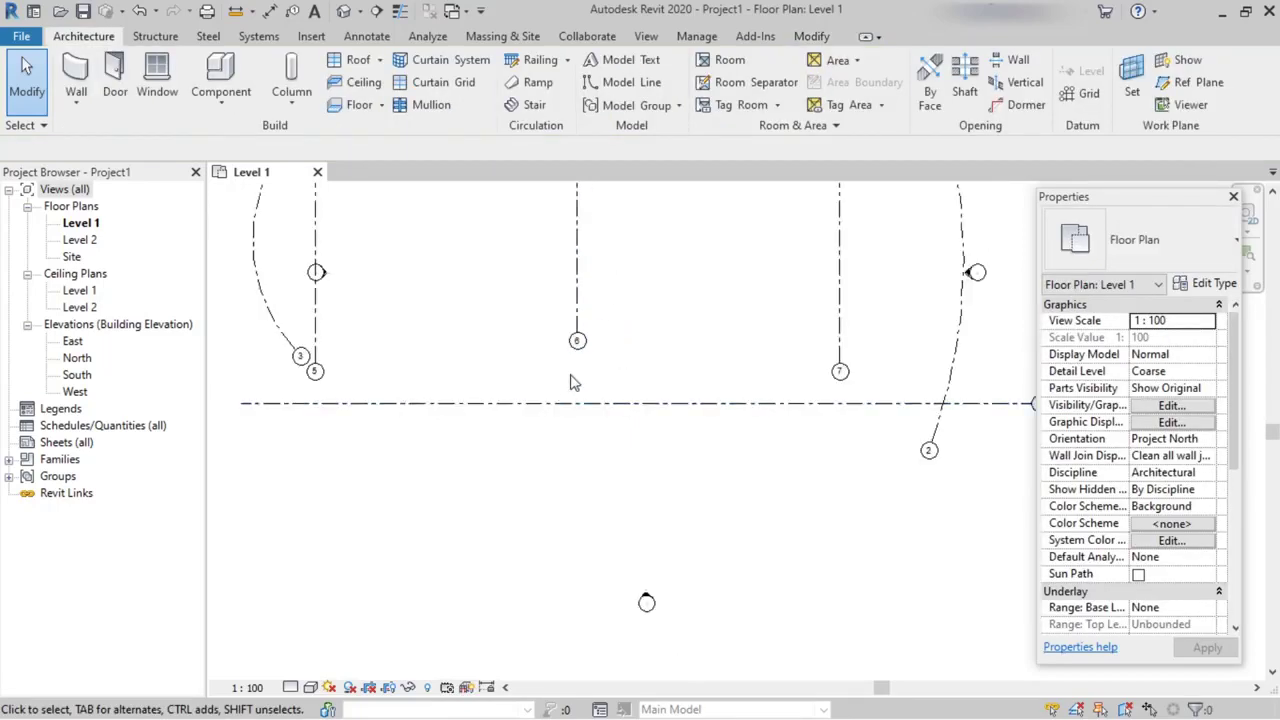
- Extend grid 5's lower end, together with aligned grid 7, down past horizontal grid 4
scroll(391, 460, "up", 1)
scroll(371, 420, "up", 1)
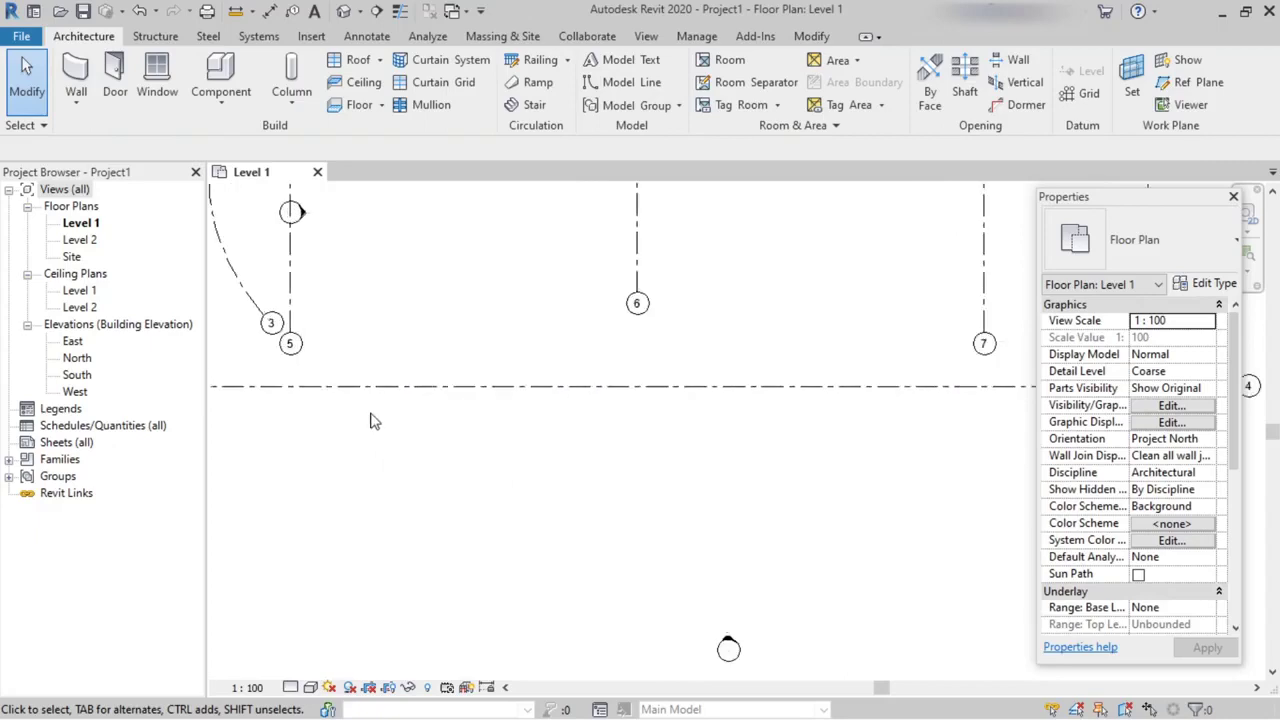
left_click(291, 300)
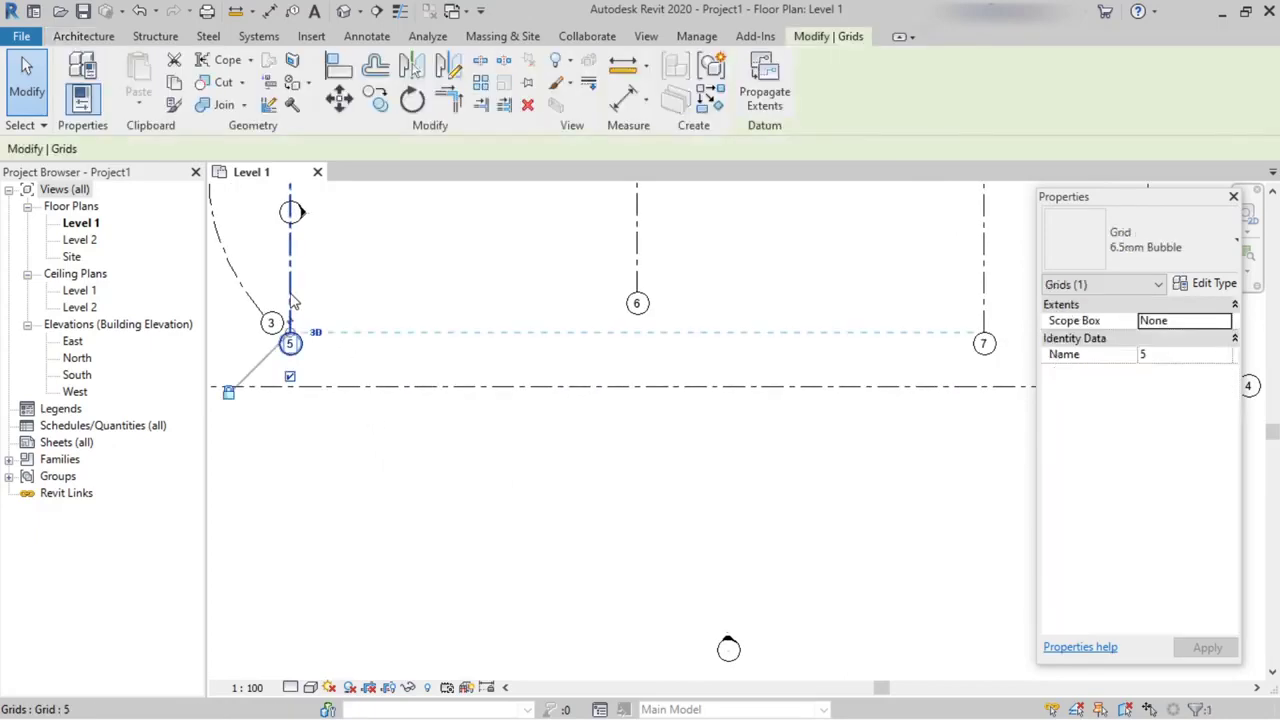
left_click_drag(291, 341, 290, 450)
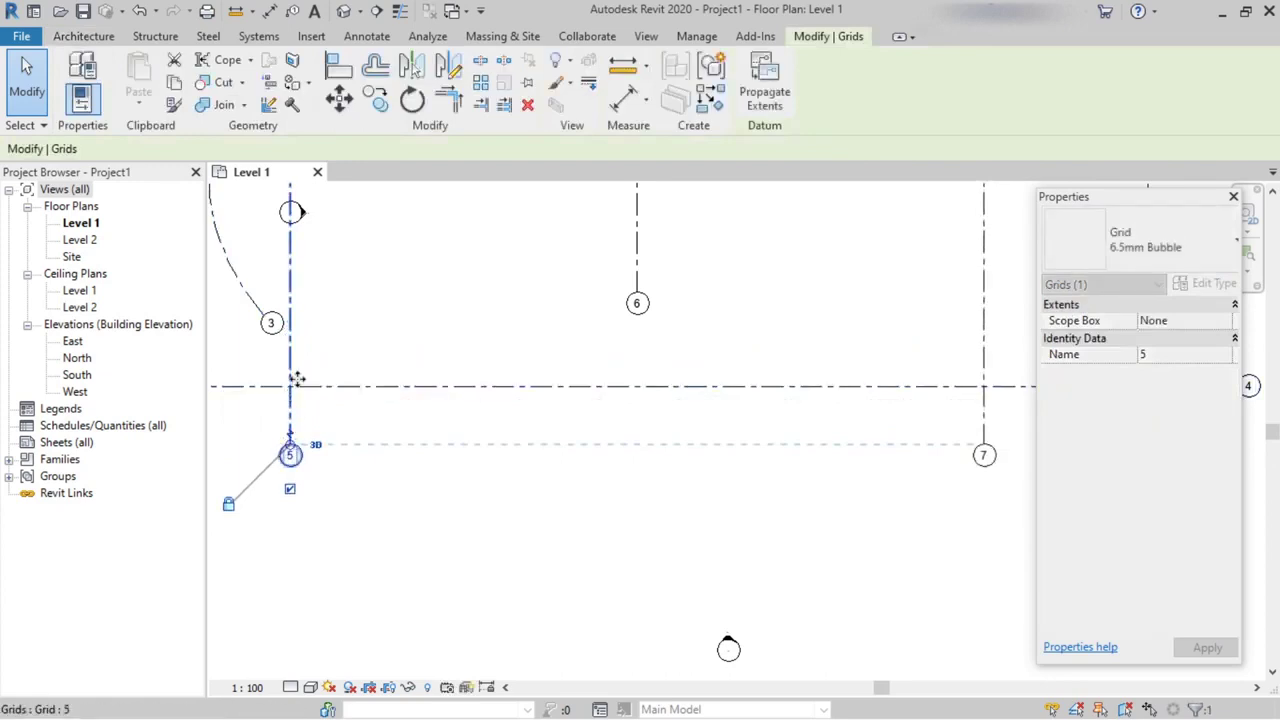
scroll(293, 408, "down", 1)
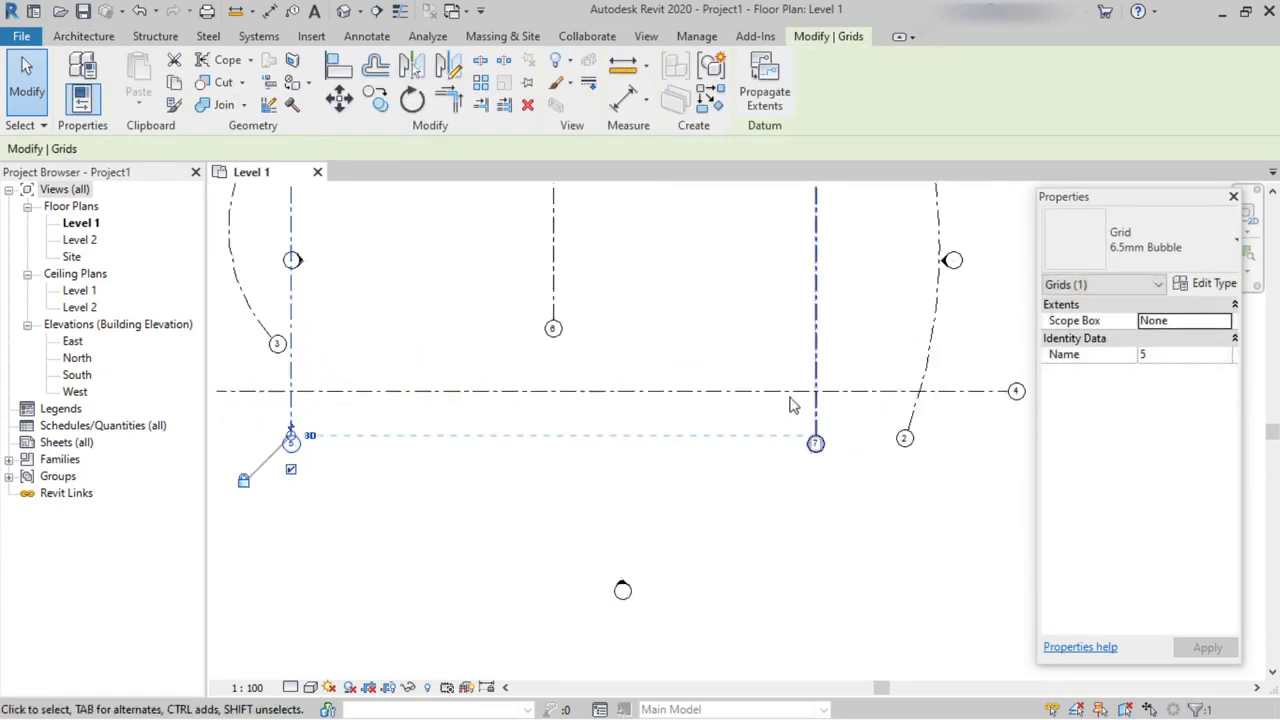
scroll(380, 492, "down", 1)
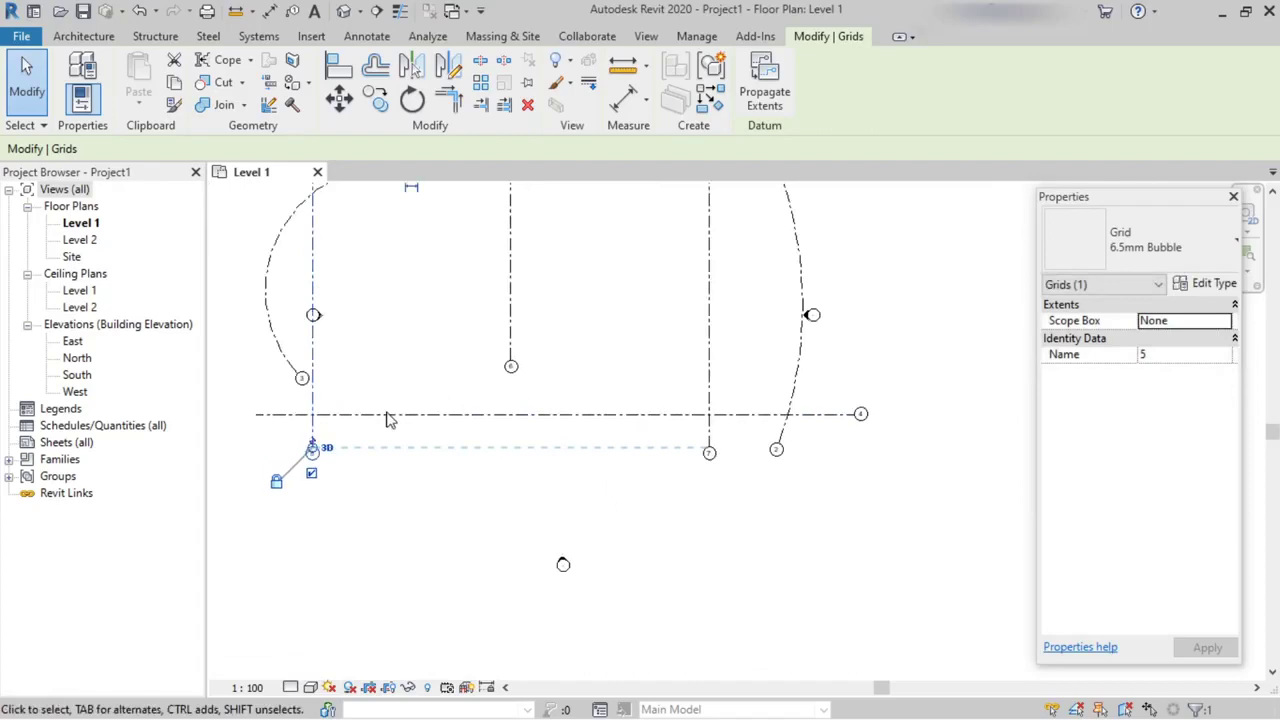
left_click(420, 475)
- Select grid 6, hide the bubble at its lower end, and show it again
middle_click_drag(448, 371, 420, 376)
scroll(449, 406, "up", 1)
scroll(447, 405, "up", 1)
scroll(378, 367, "down", 1)
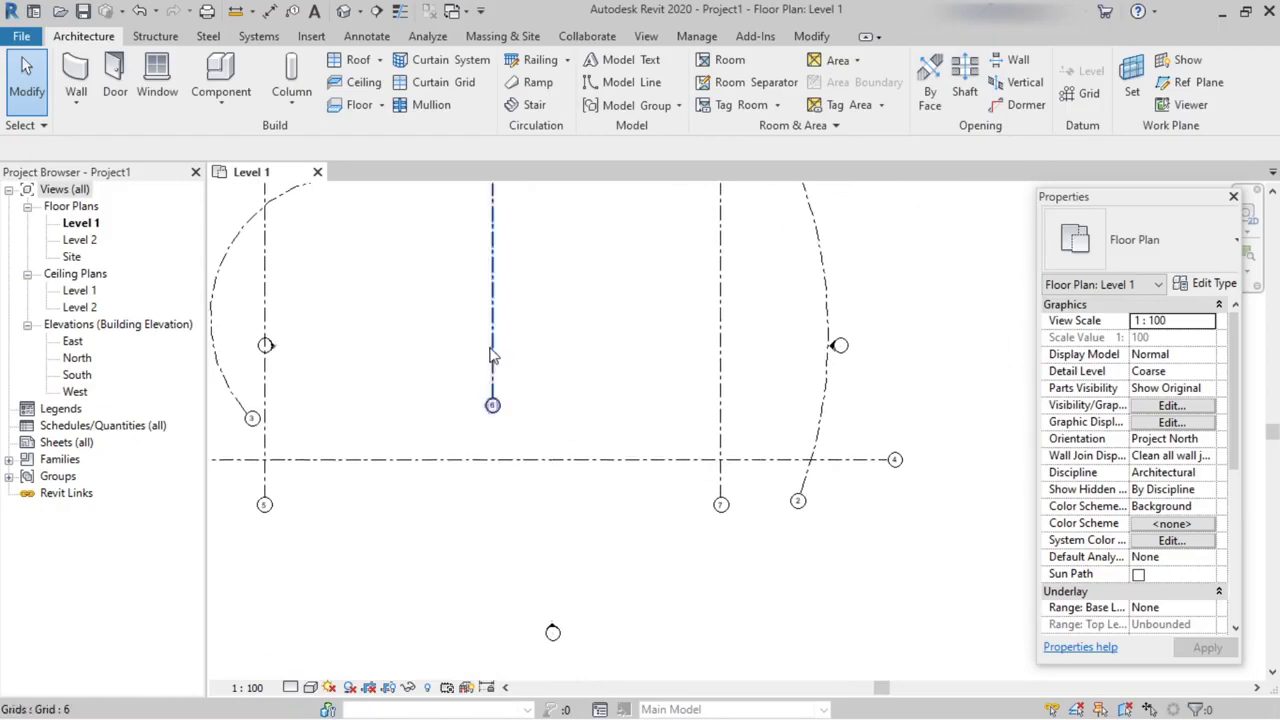
left_click(491, 357)
scroll(525, 405, "up", 4)
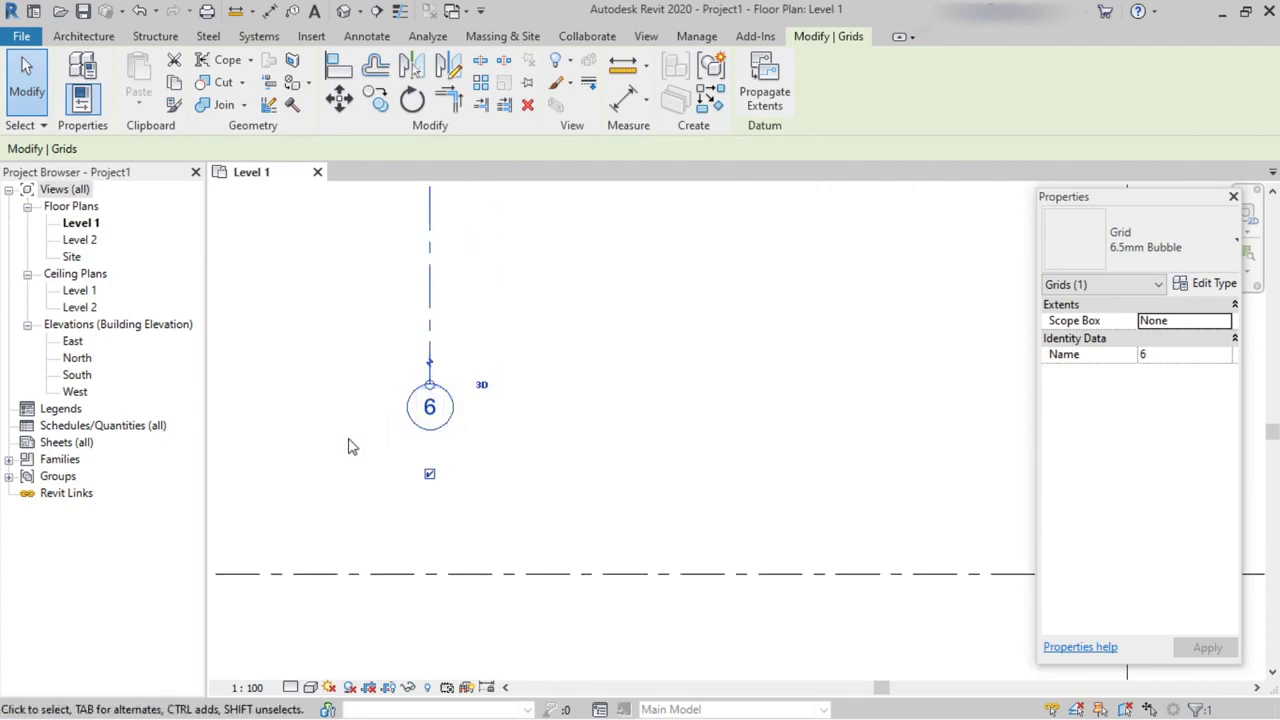
left_click(430, 475)
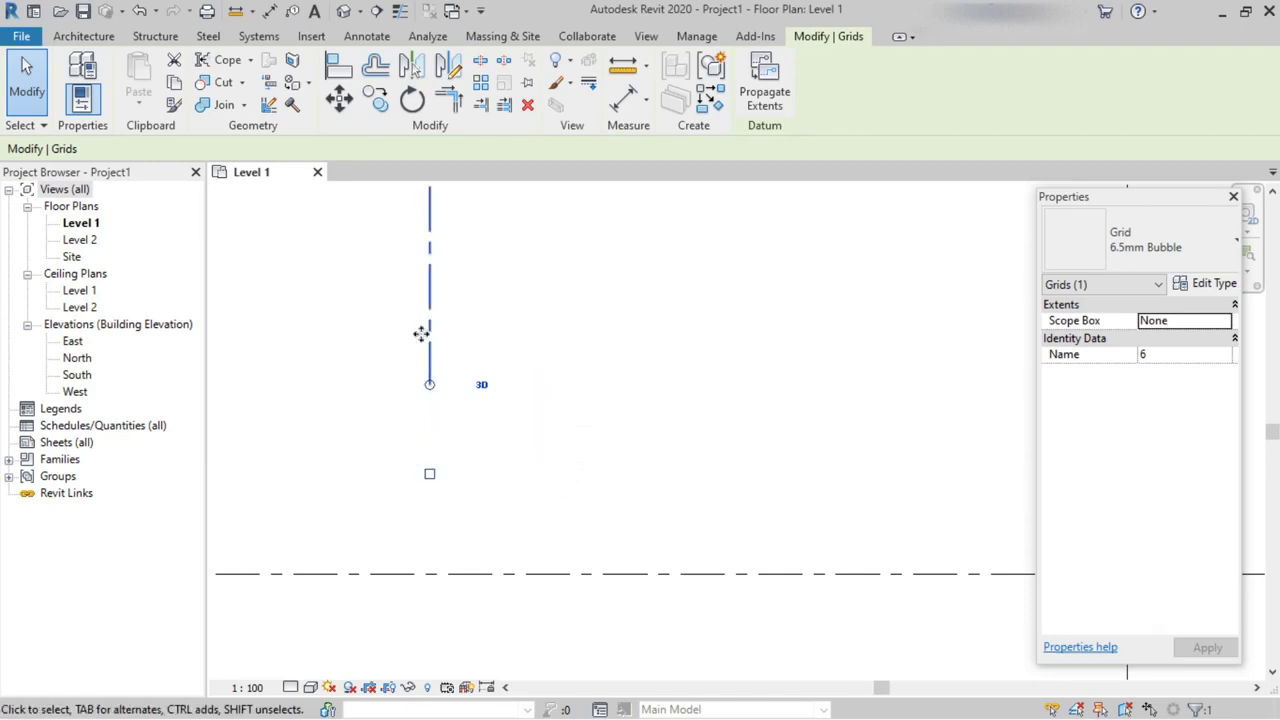
left_click(430, 475)
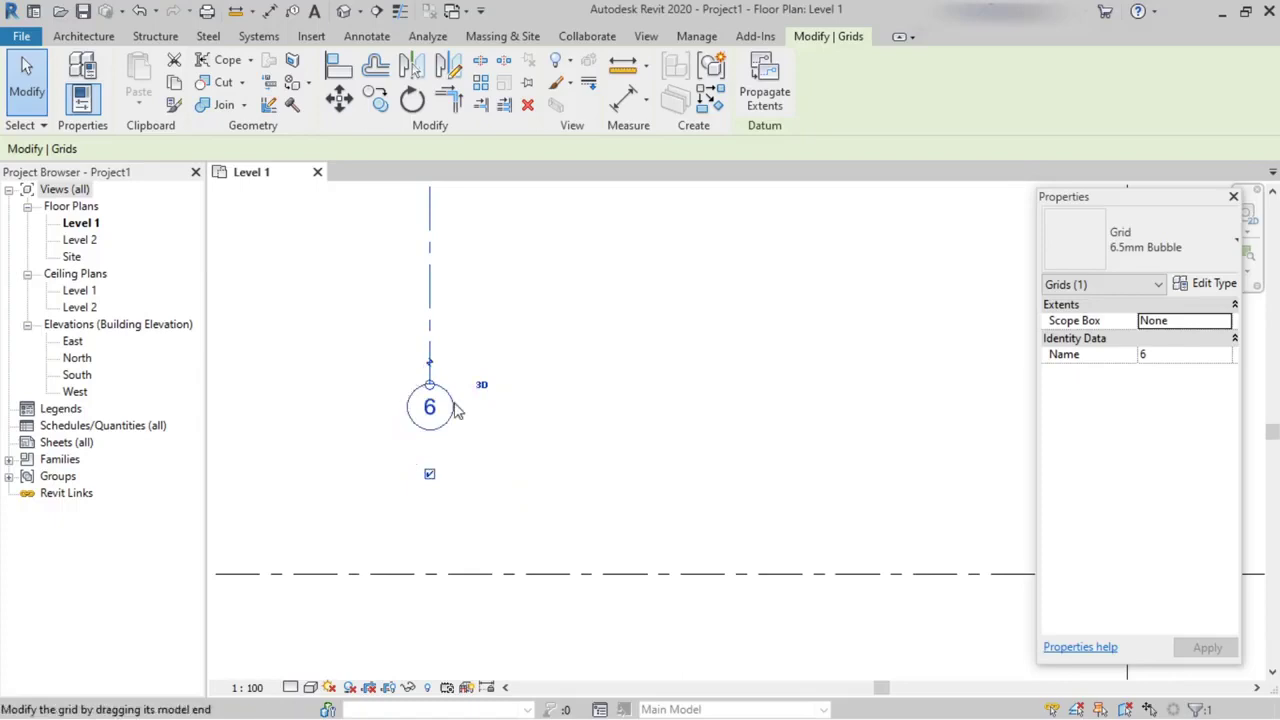
- Add an elbow at grid 6's lower end and shift the offset bubble slightly back toward the grid line
scroll(445, 388, "up", 2)
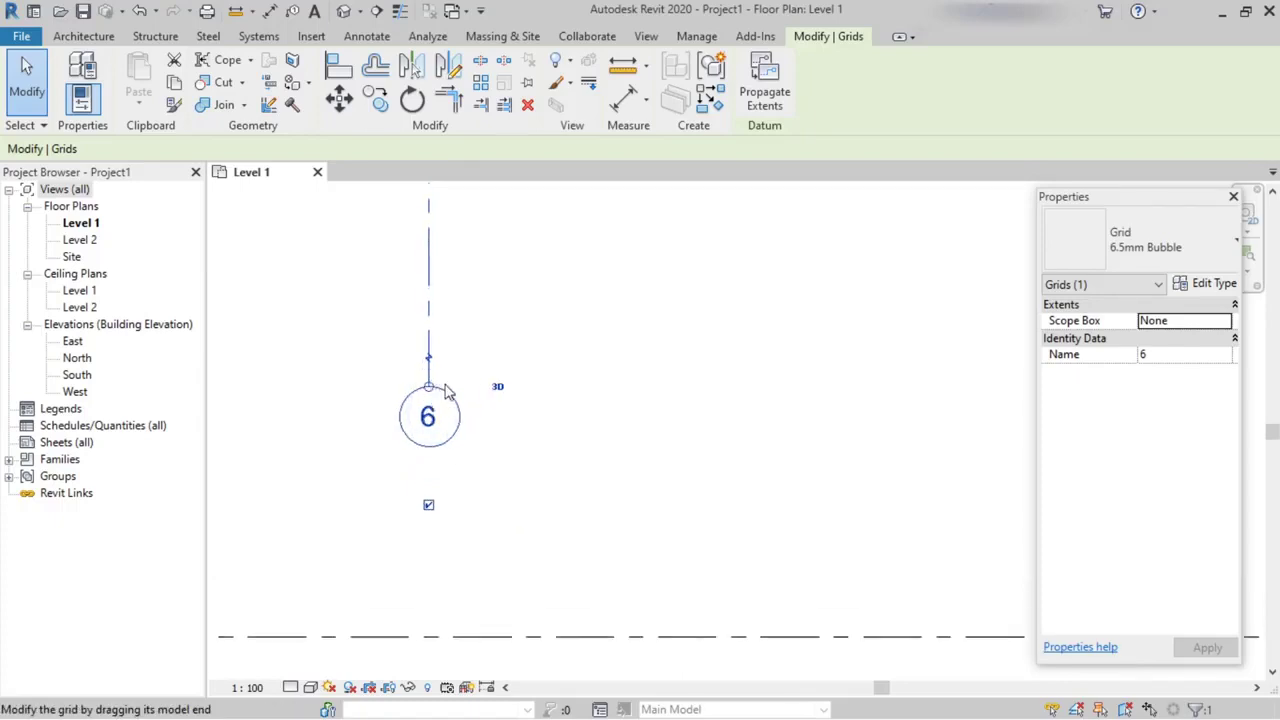
scroll(445, 365, "up", 1)
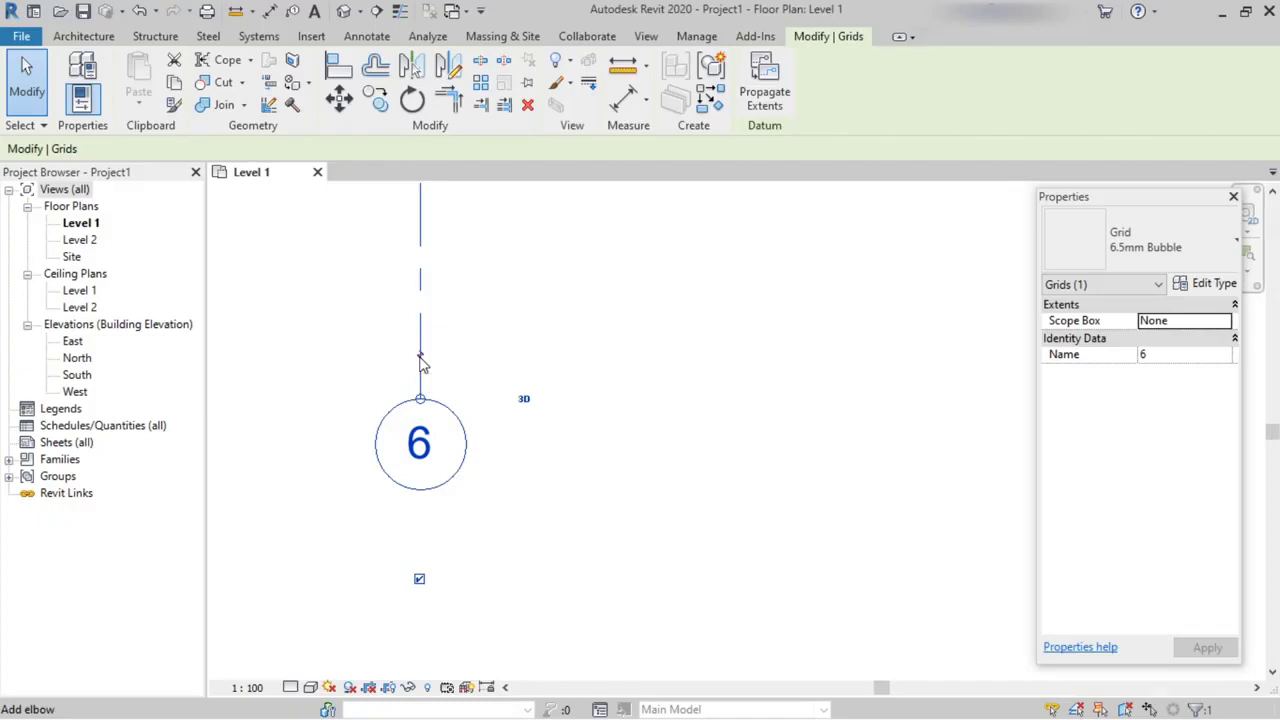
left_click(420, 362)
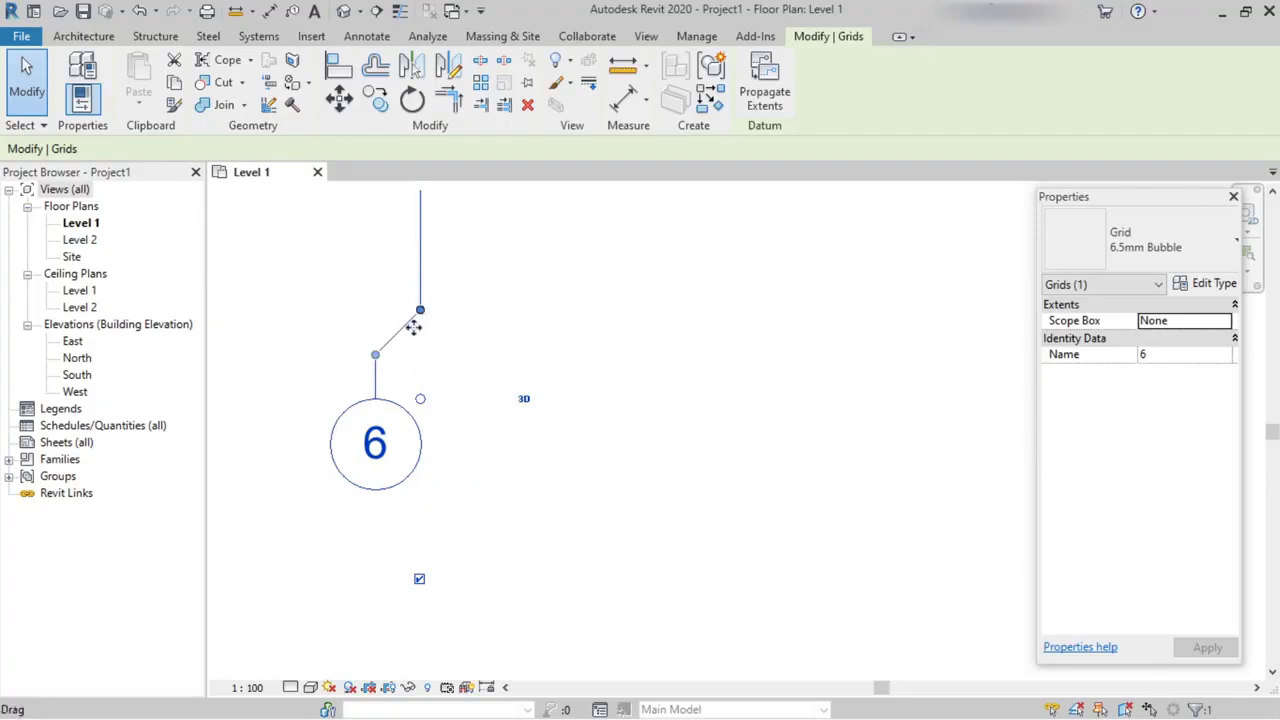
mouse_move(374, 367)
left_mouse_down()
mouse_move(368, 356)
mouse_move(391, 362)
left_mouse_up()
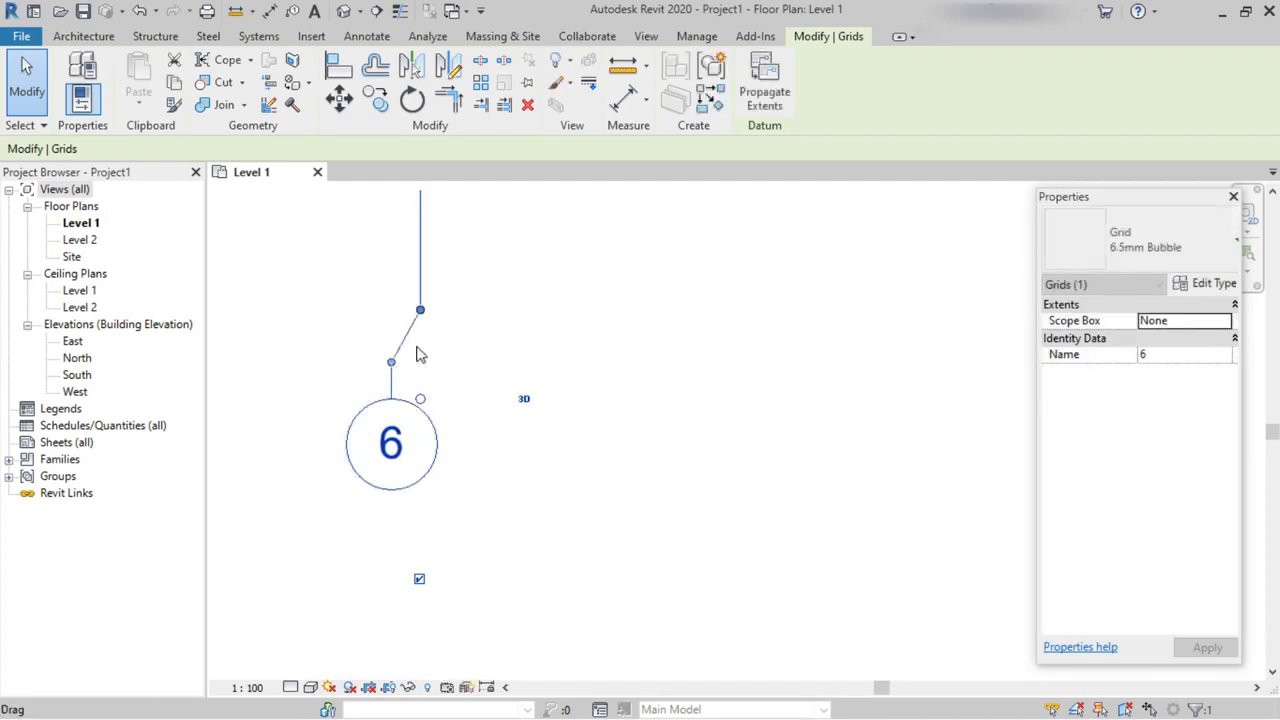
scroll(533, 572, "down", 2)
scroll(532, 560, "down", 4)
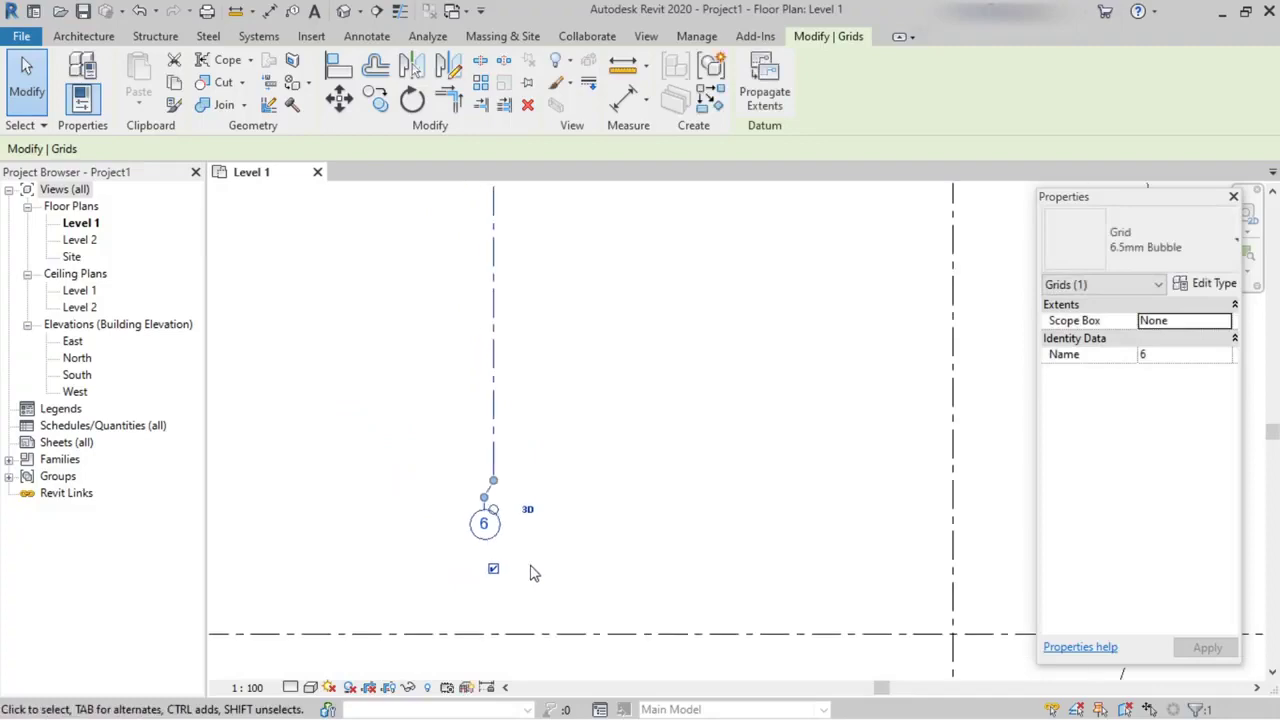
scroll(612, 530, "up", 1)
middle_click_drag(605, 527, 648, 487)
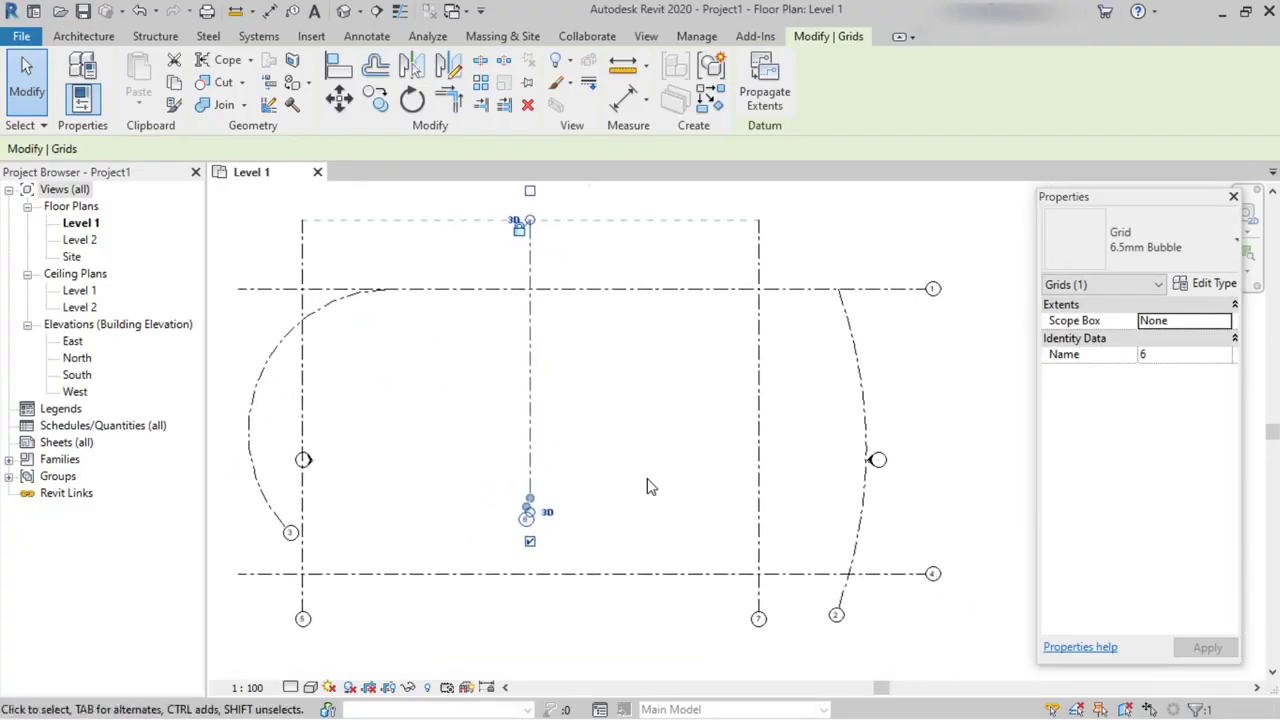